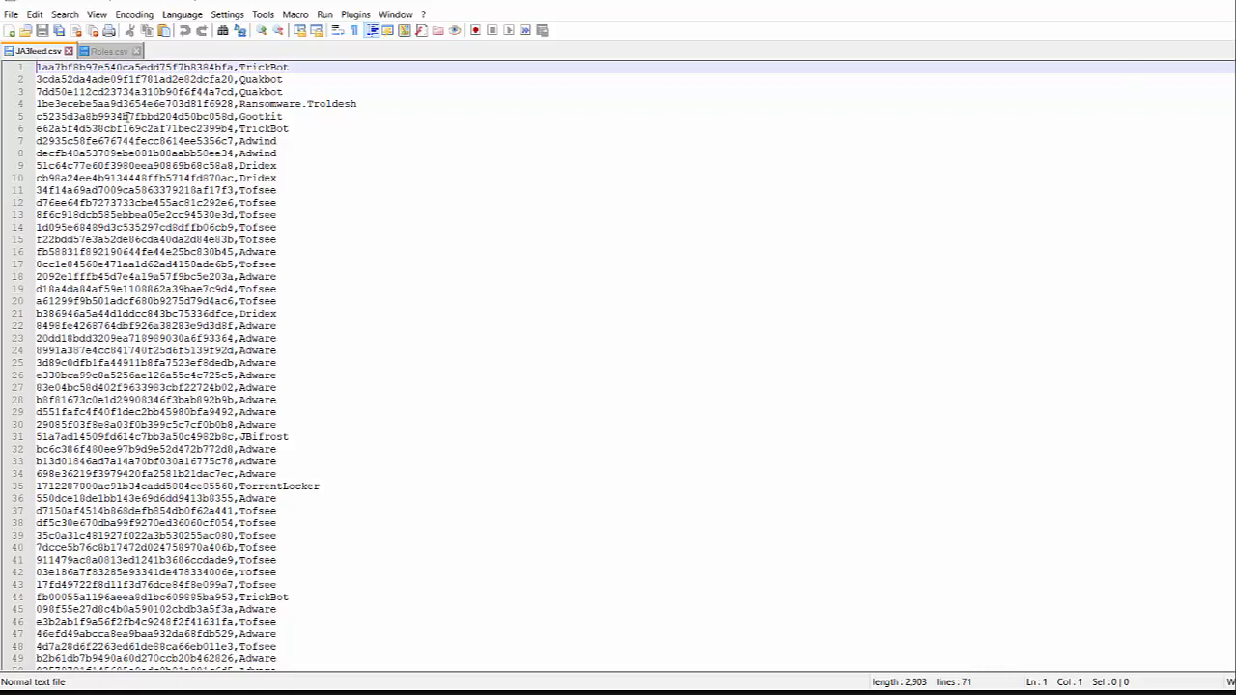
# Compare the contents of Roles.csv and JA3feed.csv.
pyautogui.click(109, 51)
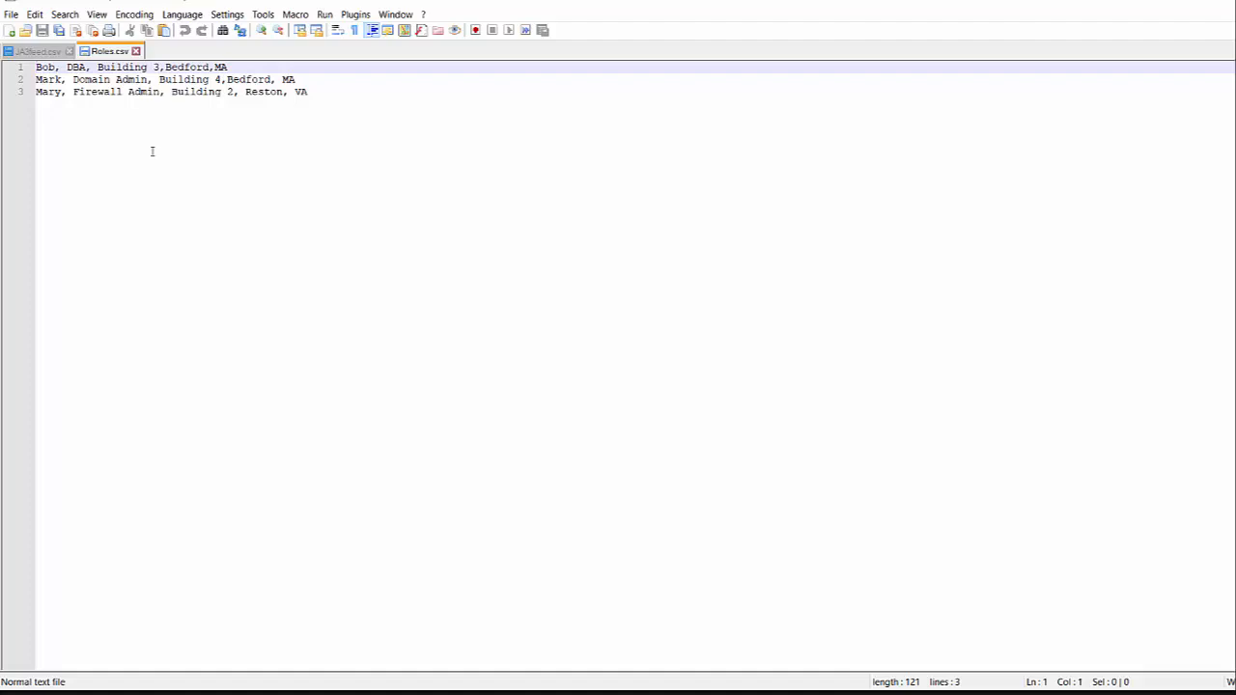
pyautogui.click(42, 52)
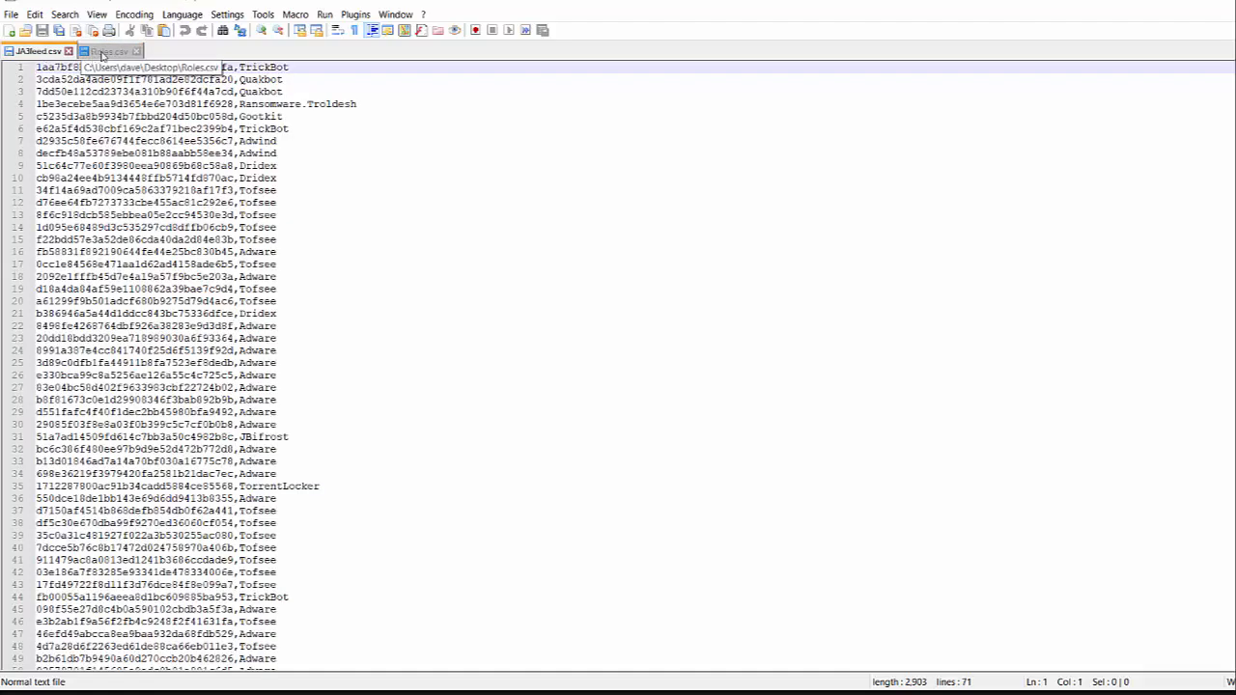
pyautogui.click(84, 54)
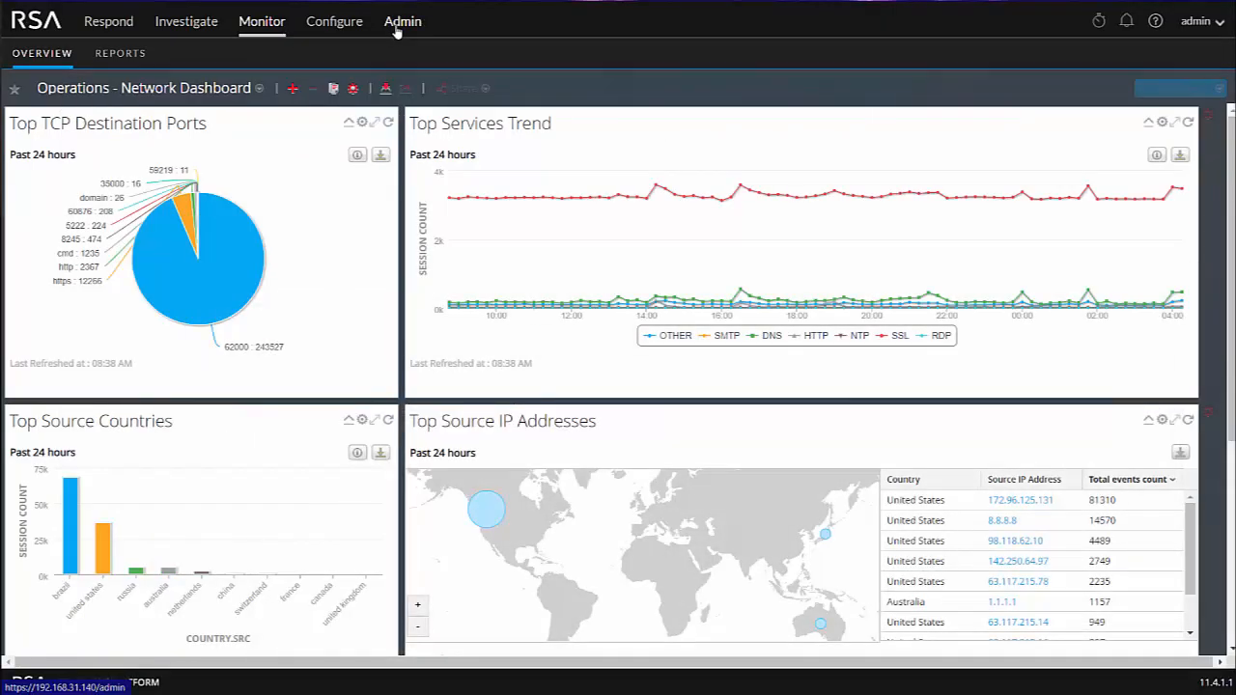
# Switch to RSA NetWitness and start setting up a new feed of type Custom Feed in the custom feeds configuration.
pyautogui.click(334, 26)
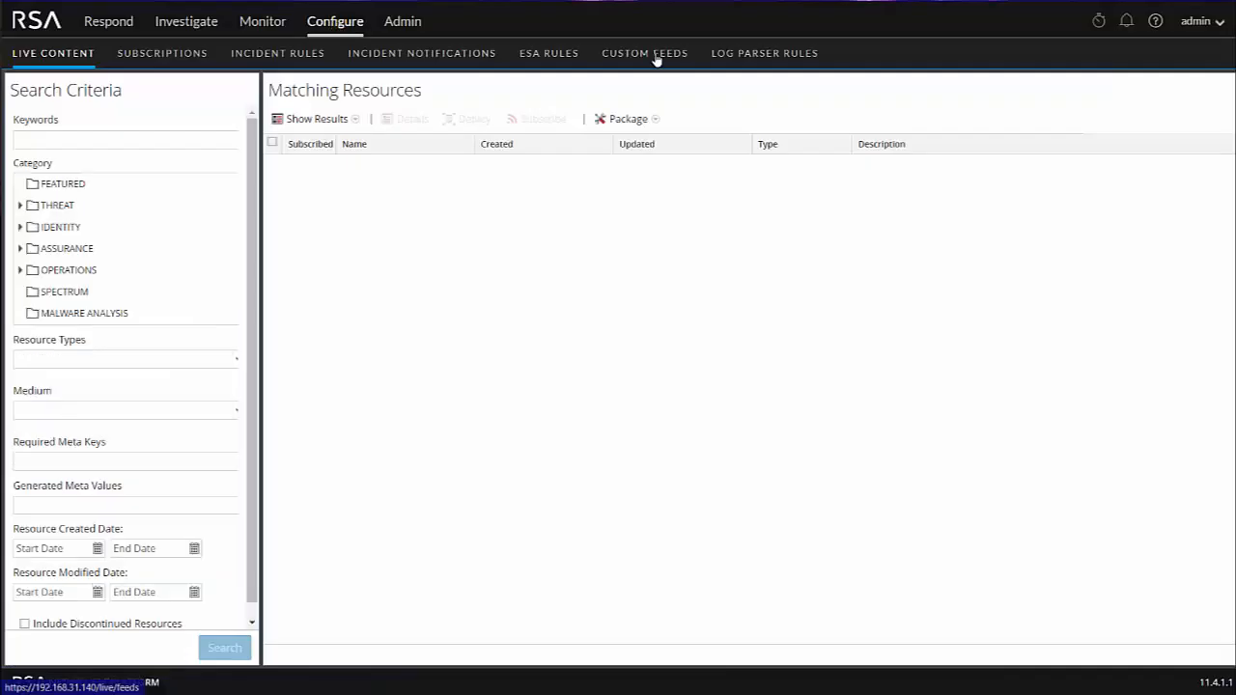
pyautogui.click(655, 58)
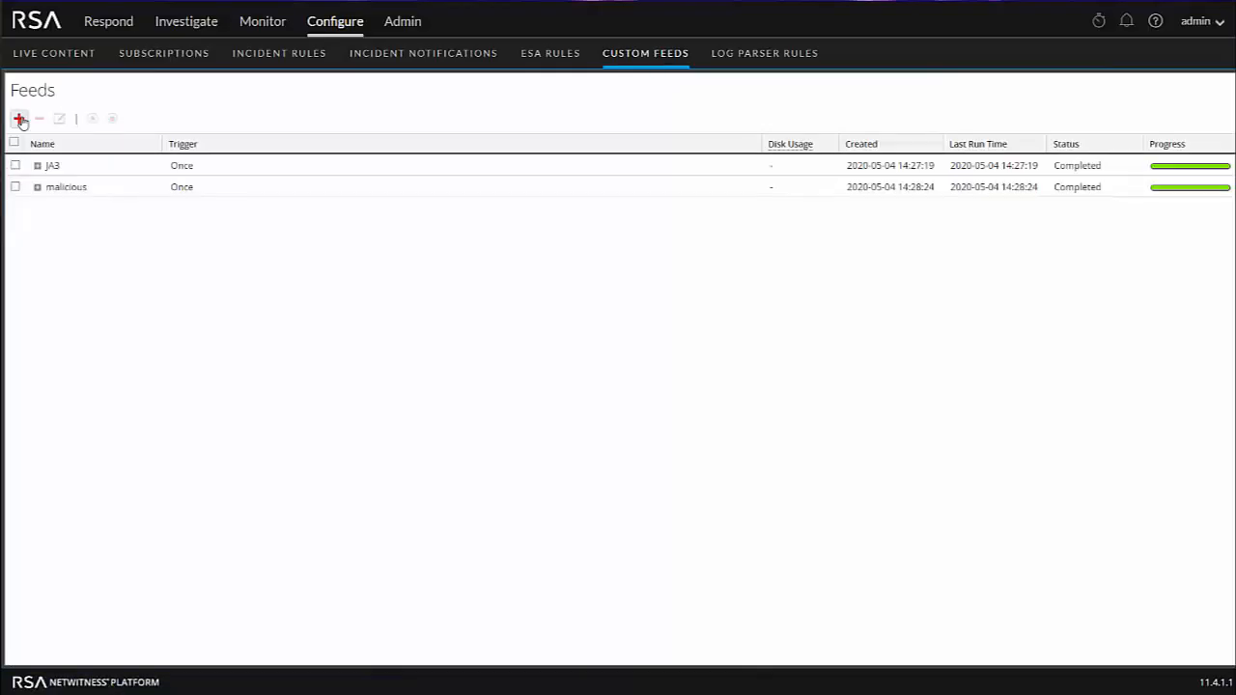
pyautogui.click(20, 119)
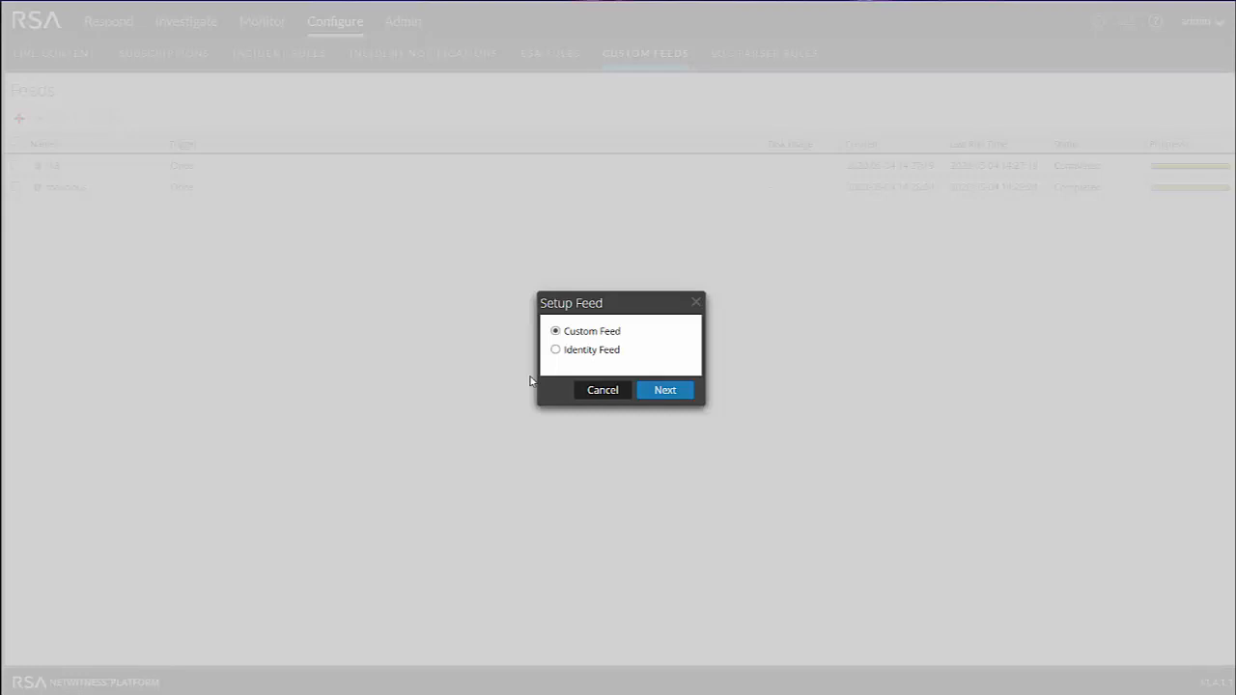
pyautogui.click(673, 394)
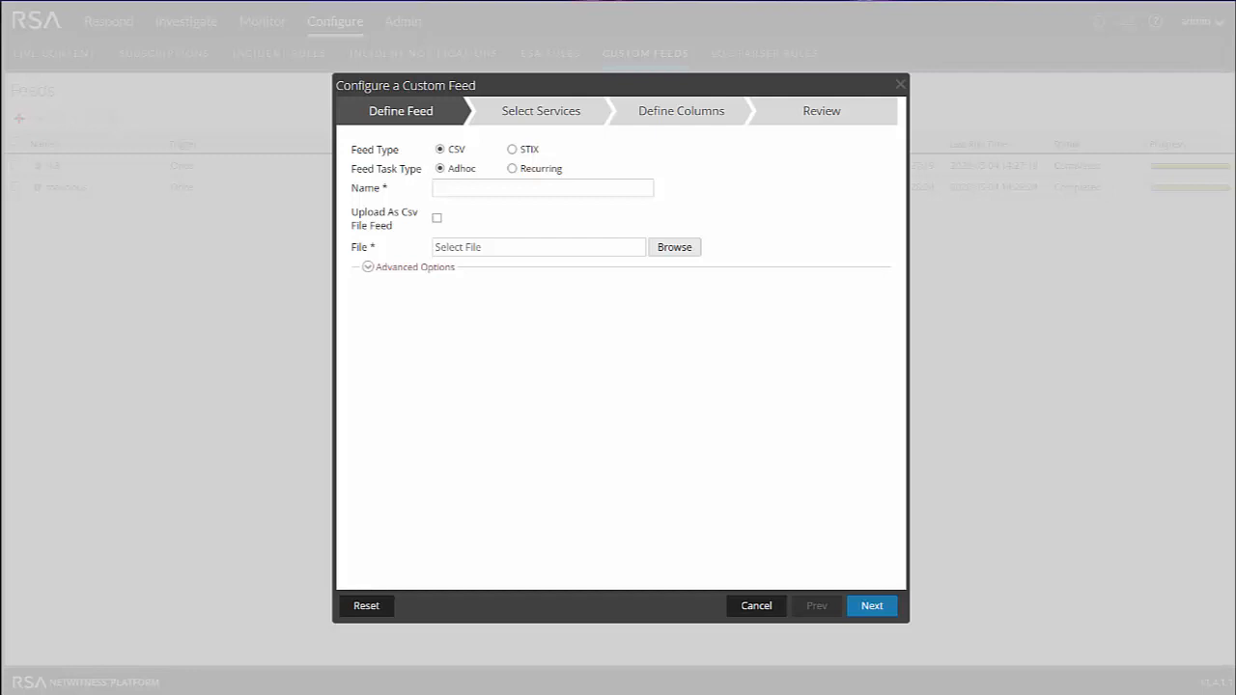
pyautogui.click(512, 168)
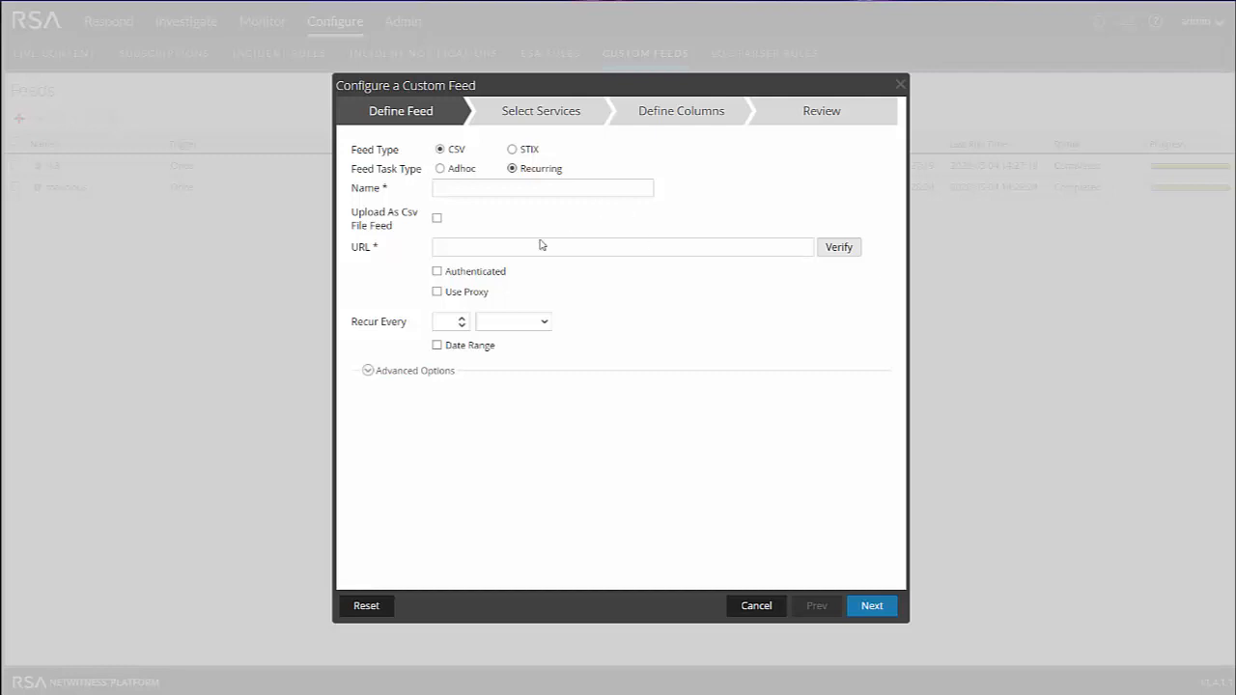
pyautogui.click(463, 319)
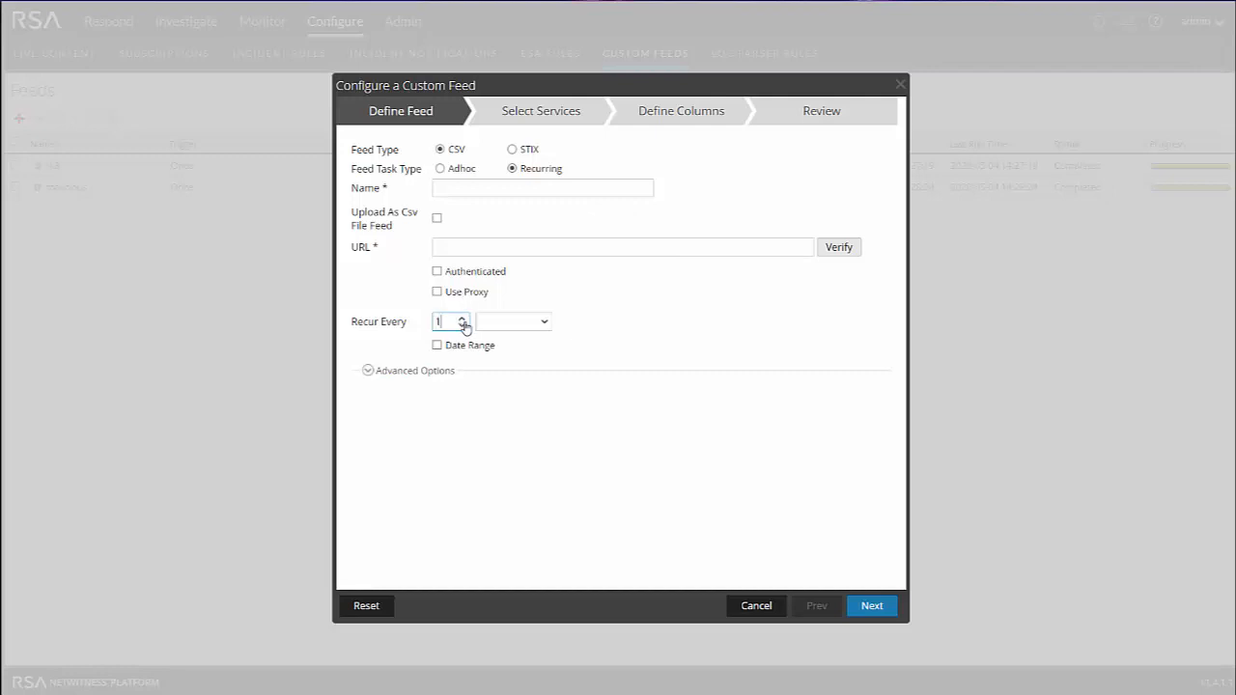
pyautogui.click(516, 326)
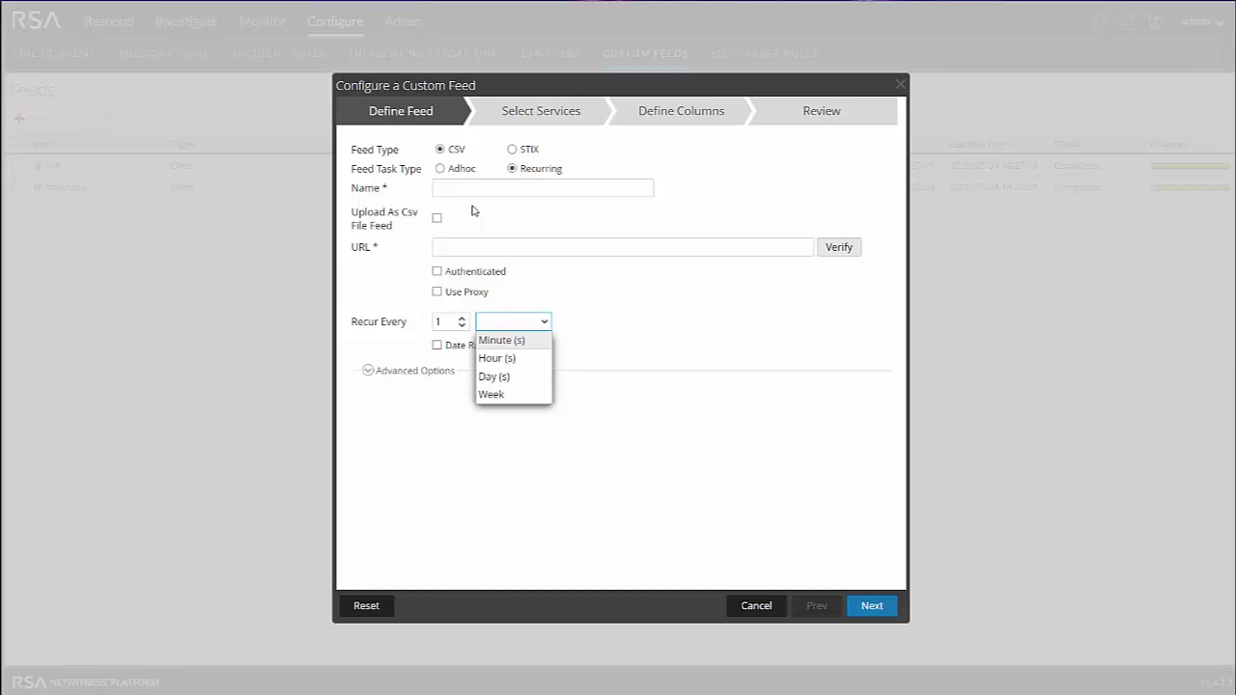
pyautogui.click(440, 169)
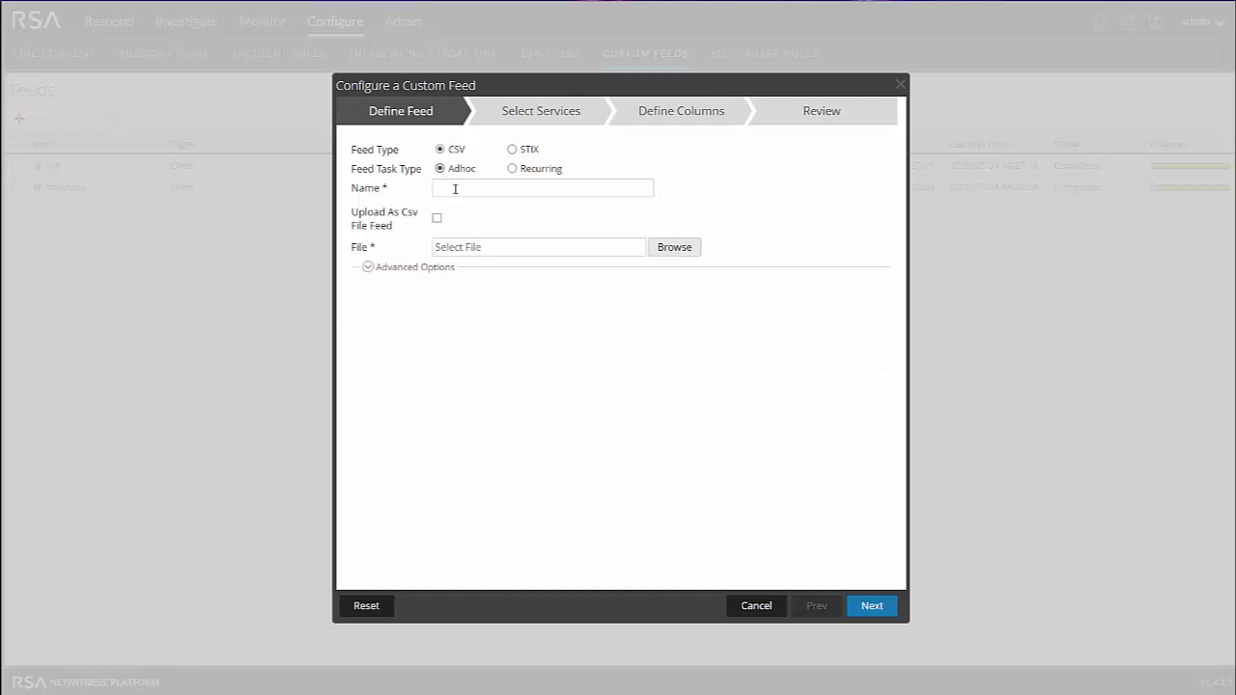
# Name the ad hoc CSV feed Roles and choose Roles.csv as its source file.
pyautogui.click(455, 189)
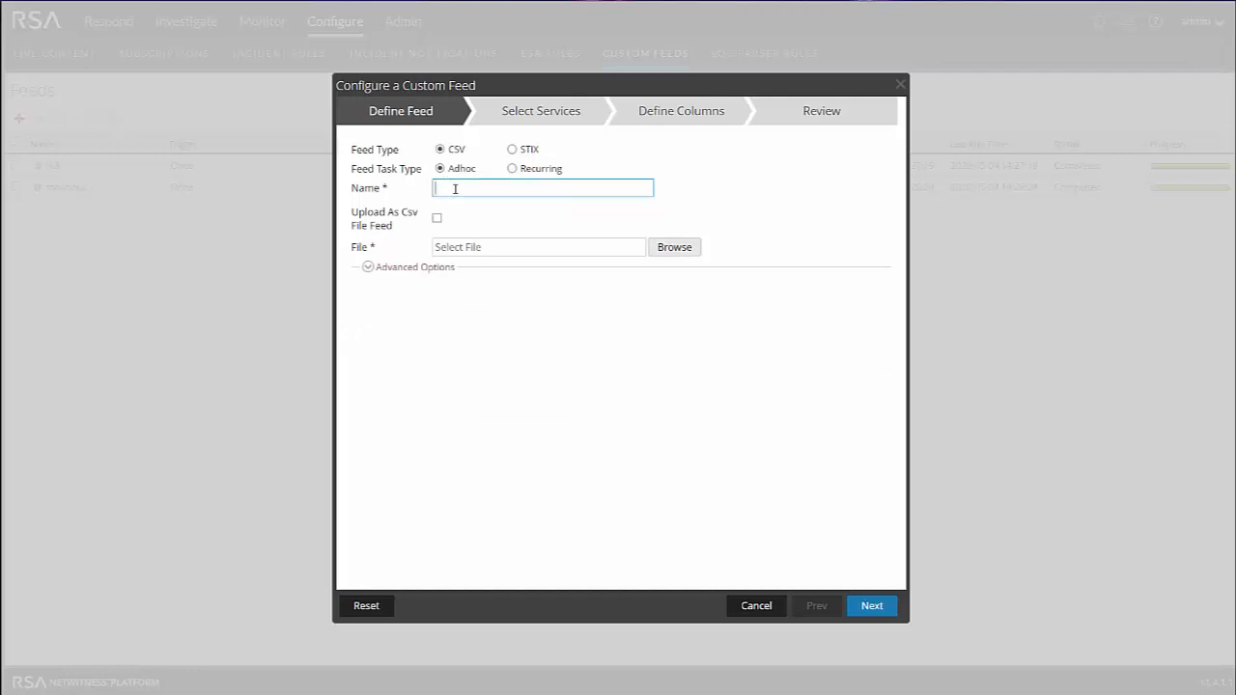
pyautogui.write('Roles')
pyautogui.click(673, 248)
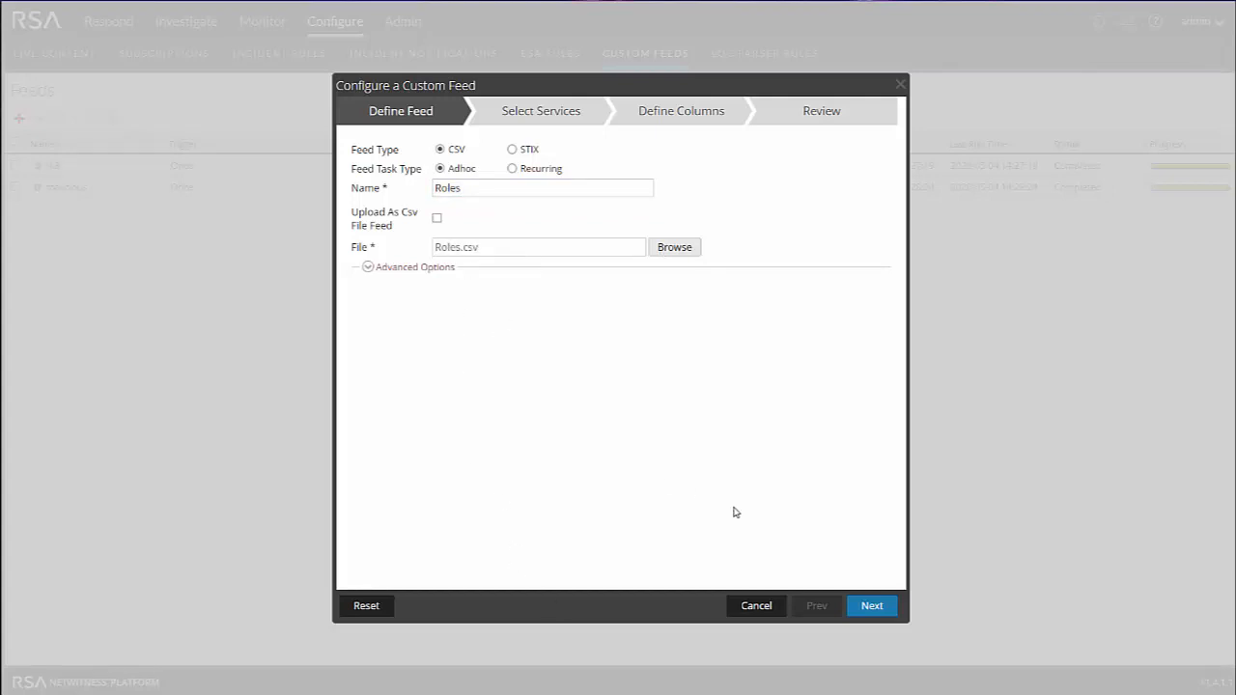
pyautogui.click(872, 606)
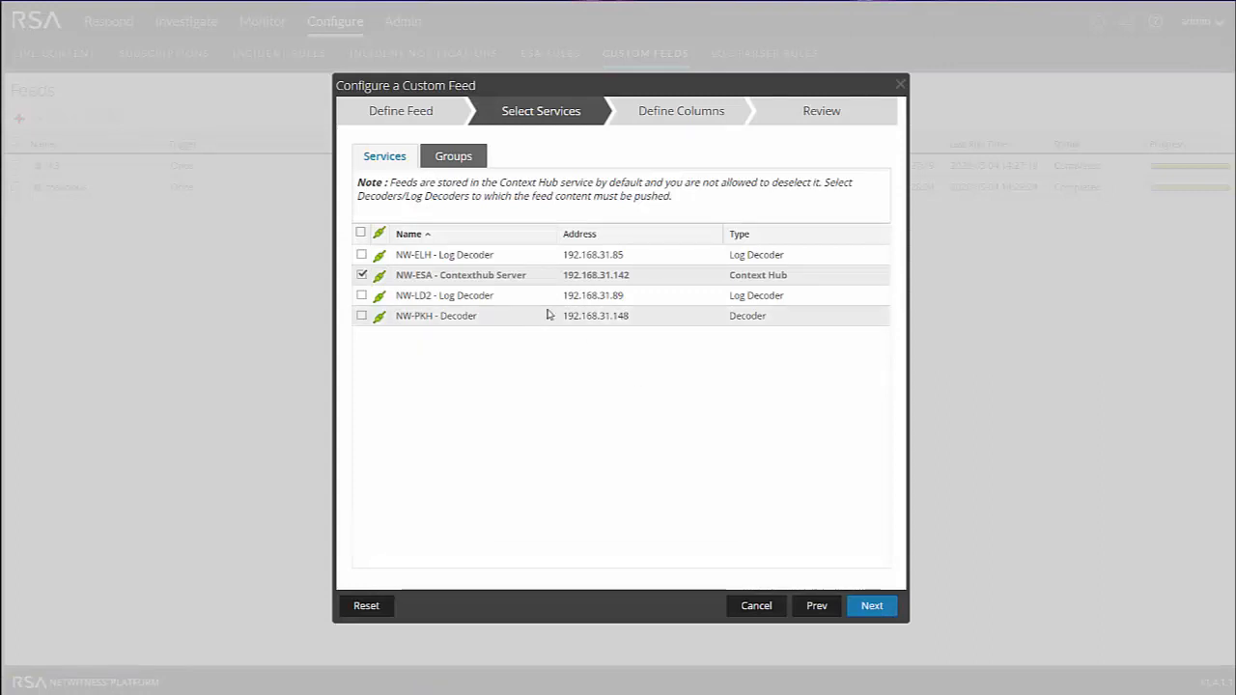
# Select the NW-ELH and NW-LD2 log decoders and the NW-PKH decoder as target services for the Roles feed.
pyautogui.moveTo(465, 278)
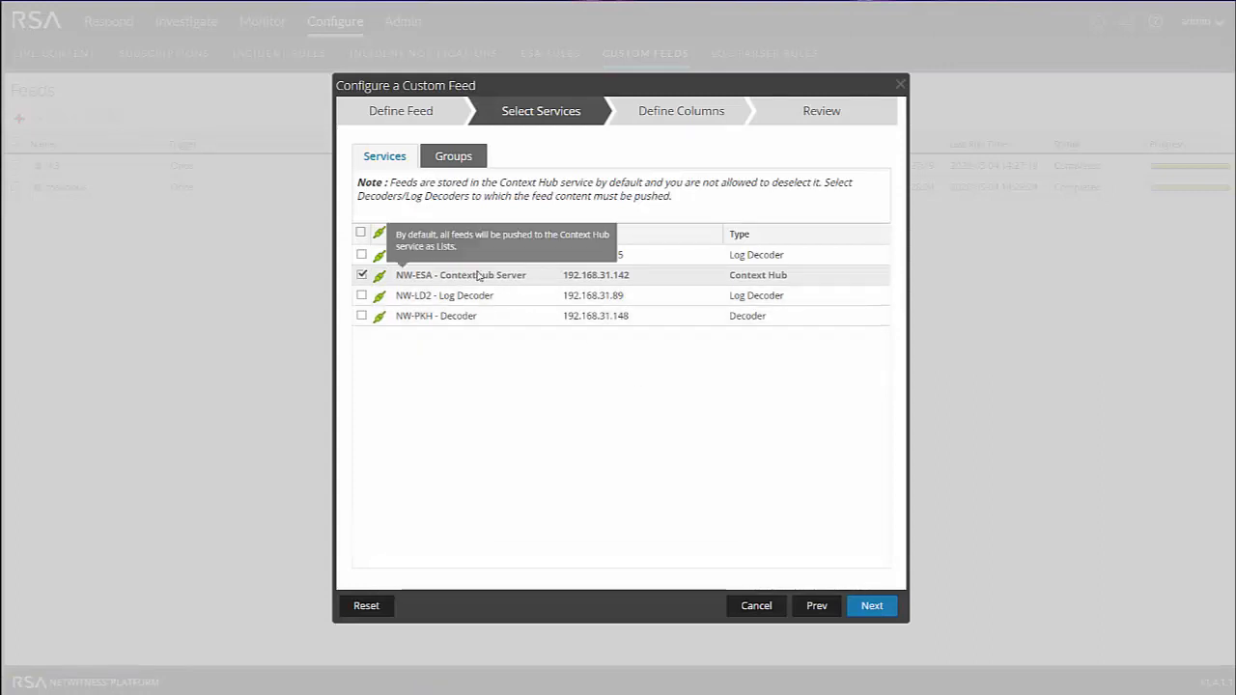
pyautogui.click(362, 255)
pyautogui.click(362, 297)
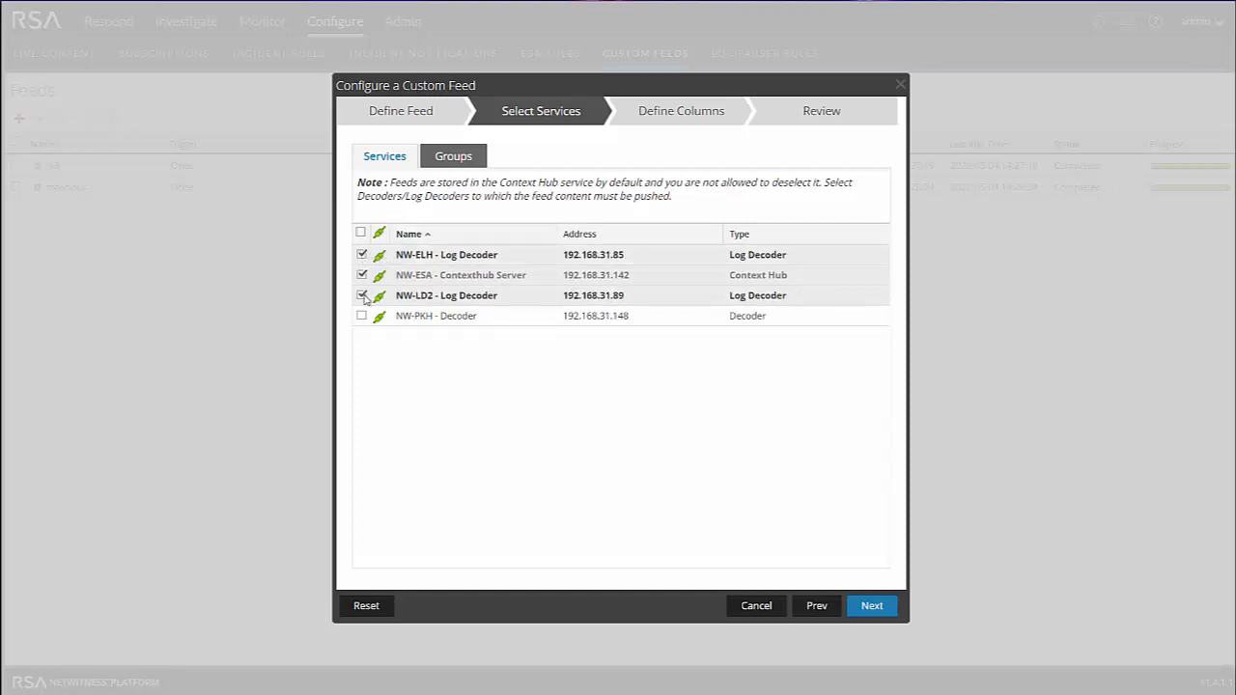
pyautogui.click(362, 316)
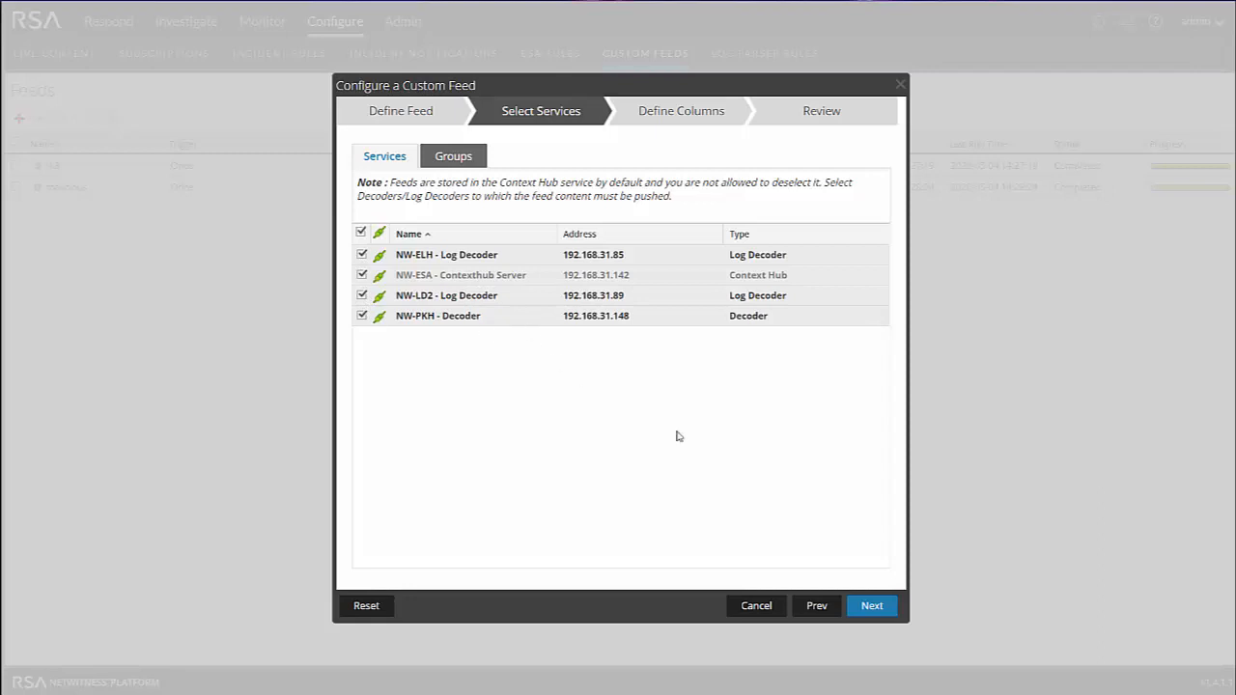
pyautogui.click(872, 606)
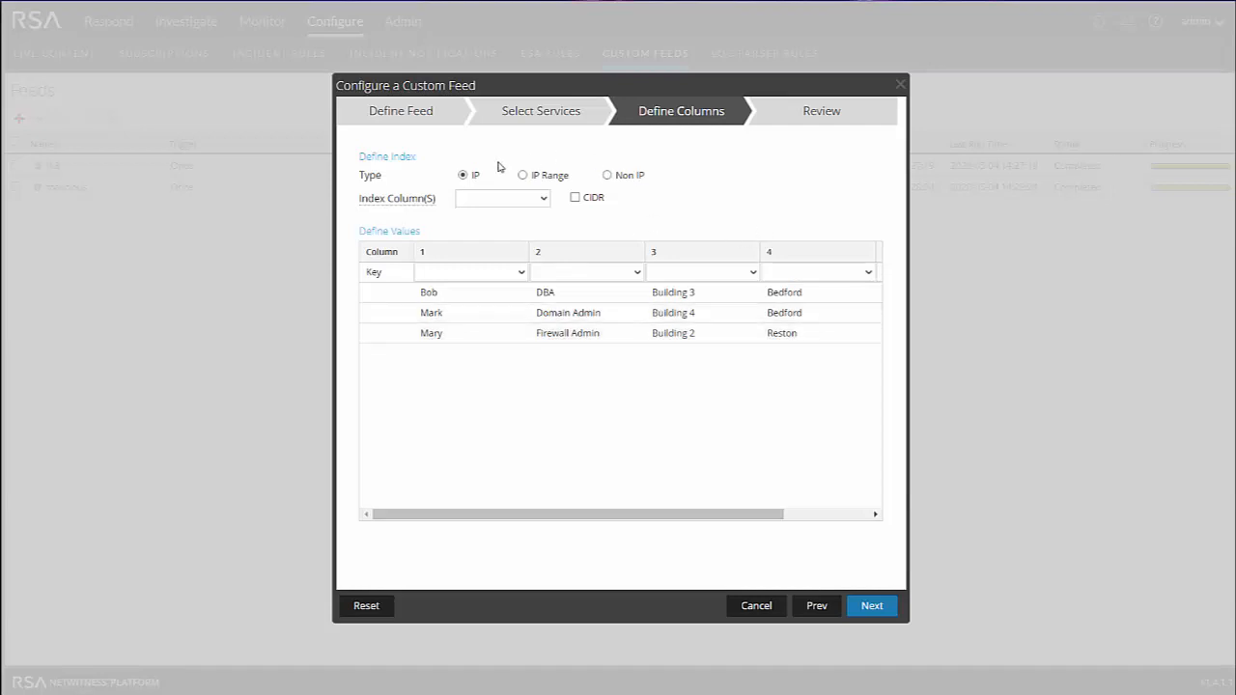
# Define a Non IP index on column 1 with user.dst as the callback key.
pyautogui.click(607, 176)
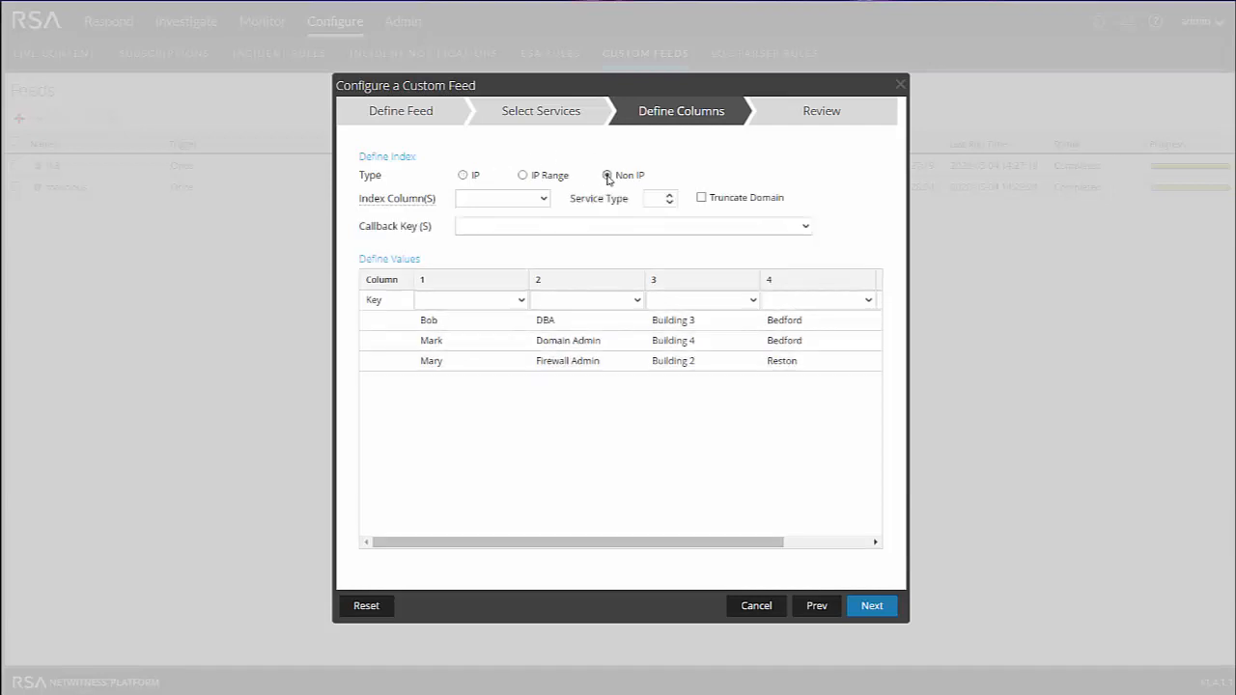
pyautogui.click(543, 200)
pyautogui.click(486, 220)
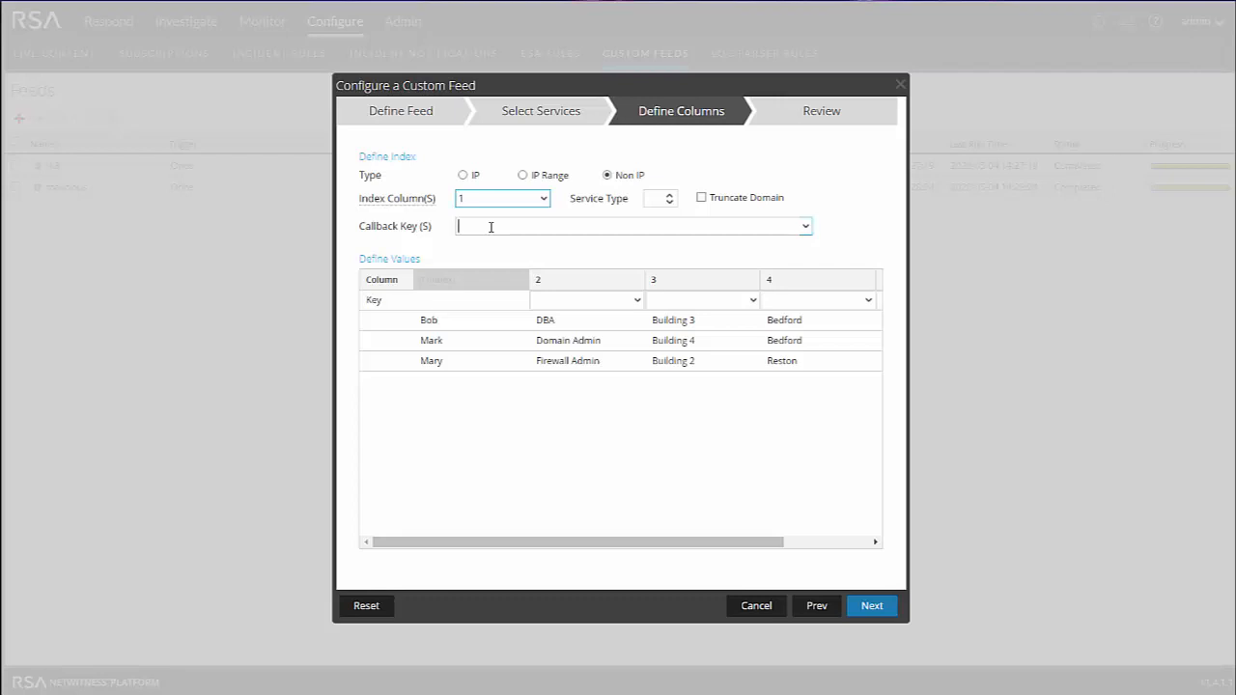
pyautogui.click(491, 227)
pyautogui.write('user')
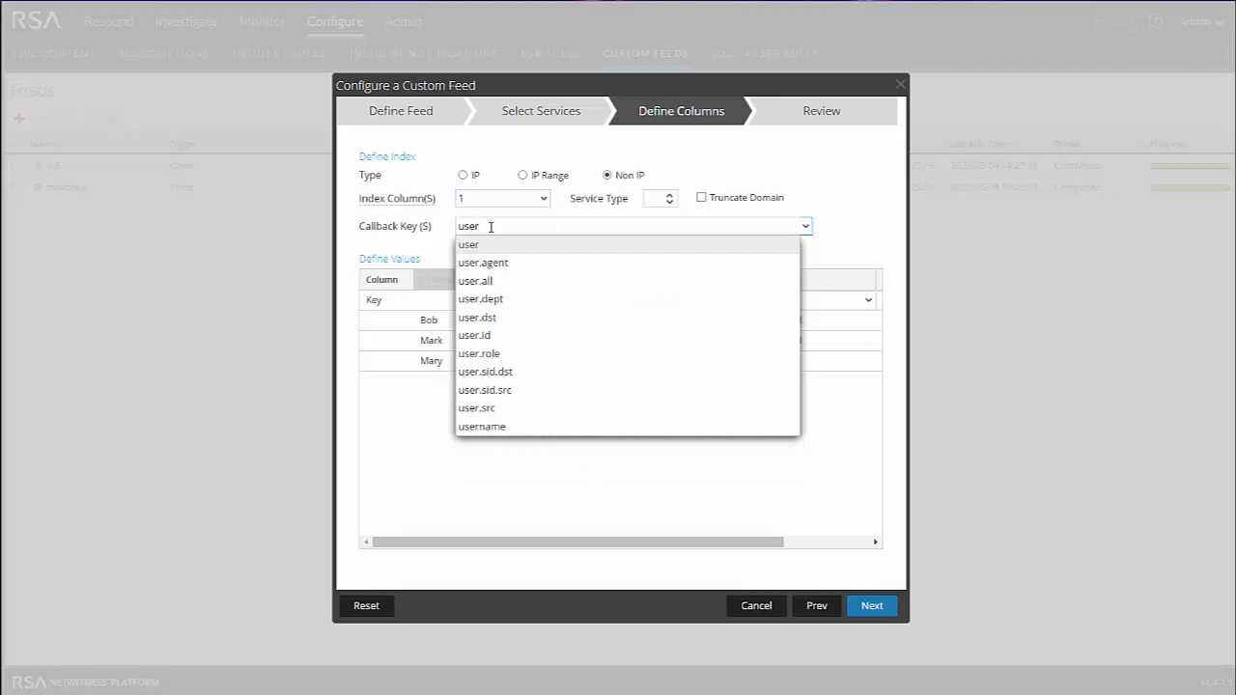
pyautogui.click(476, 319)
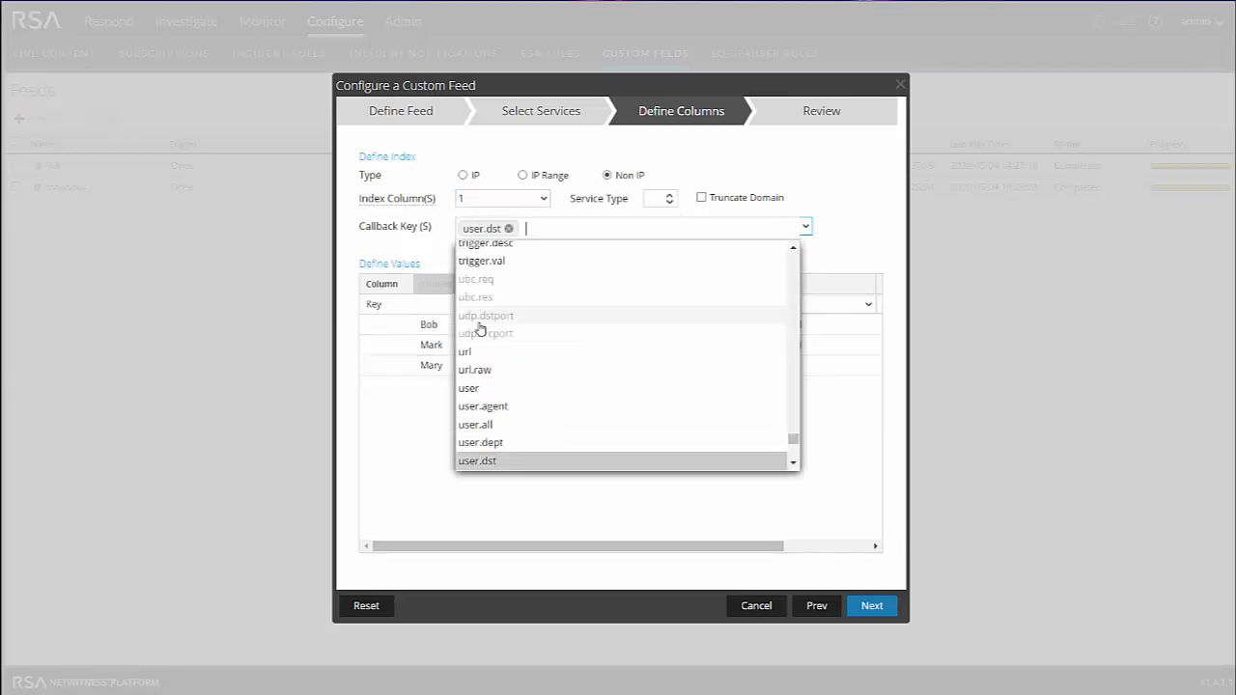
pyautogui.click(545, 494)
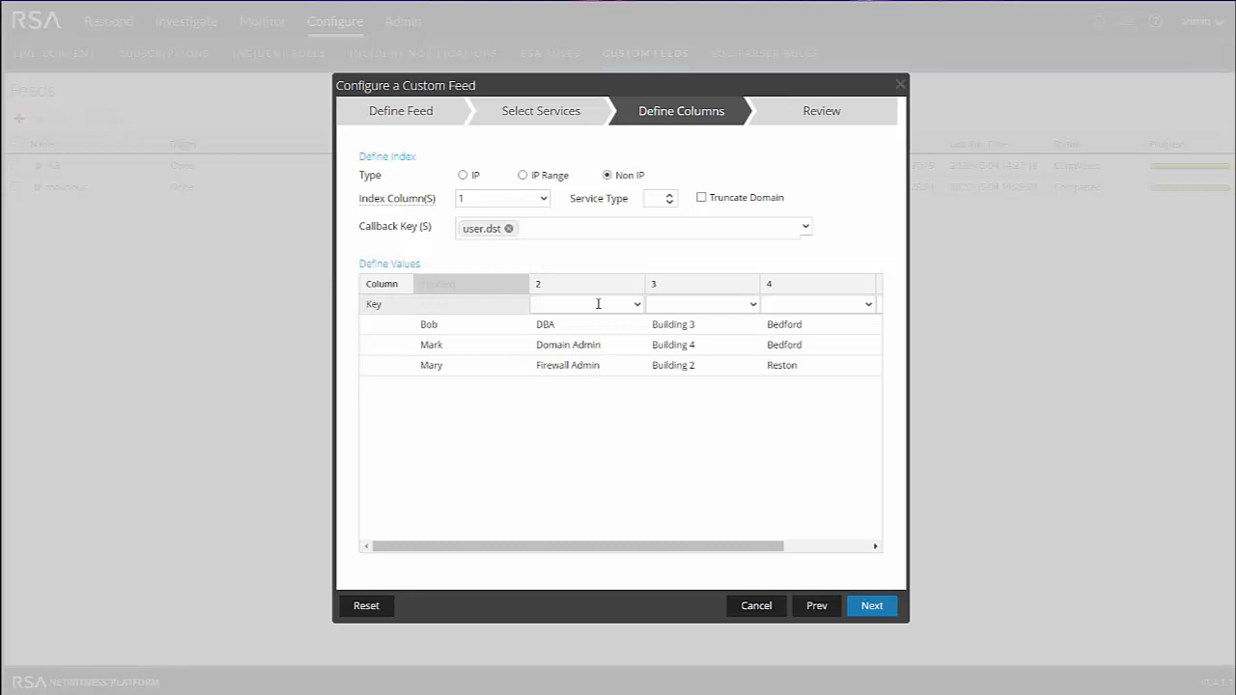
# Map column 2 of the feed values to the key function.
pyautogui.click(634, 307)
pyautogui.scroll(-8, 575, 434)
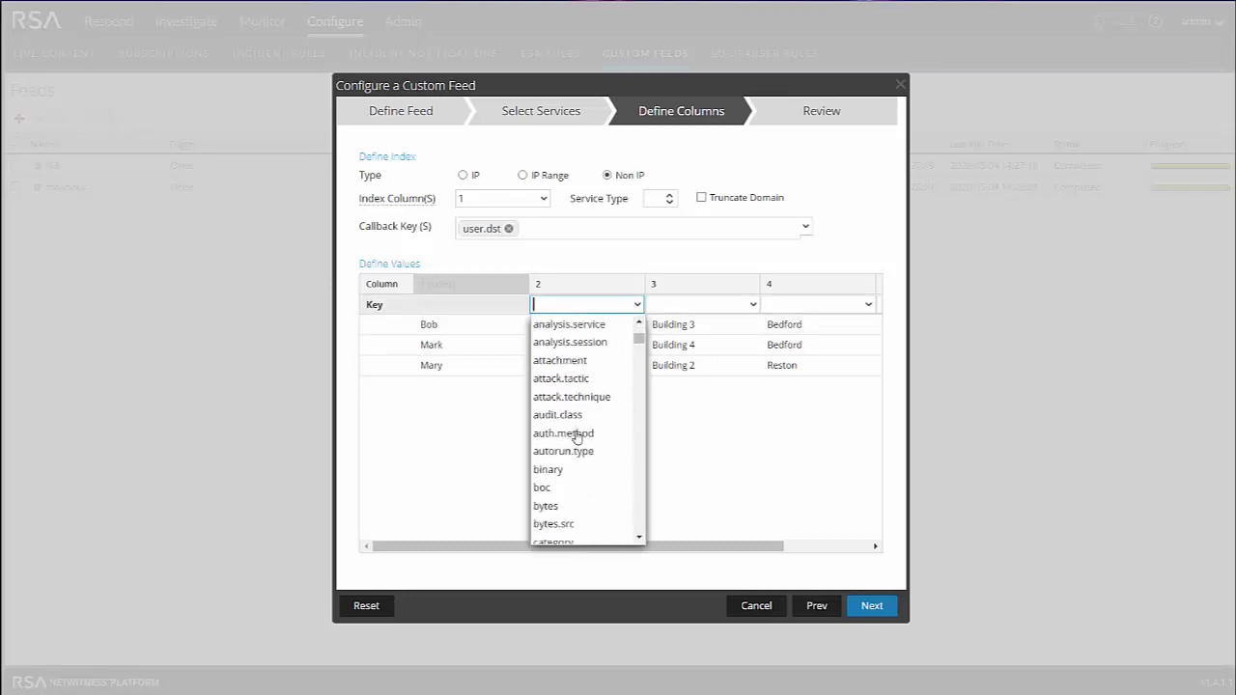
pyautogui.scroll(-3, 576, 436)
pyautogui.scroll(10, 576, 436)
pyautogui.click(578, 303)
pyautogui.write('function')
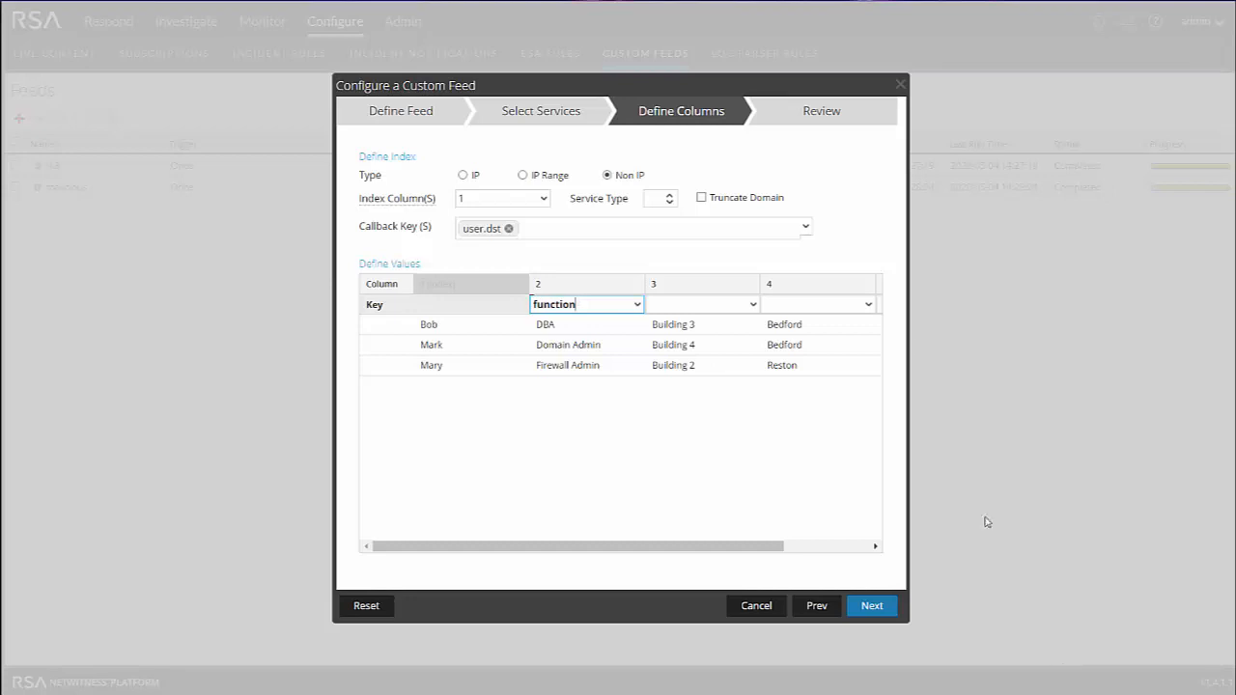
# Map column 3 to the key building and column 4 to the key City.
pyautogui.click(662, 307)
pyautogui.write('building')
pyautogui.click(797, 305)
pyautogui.write('City')
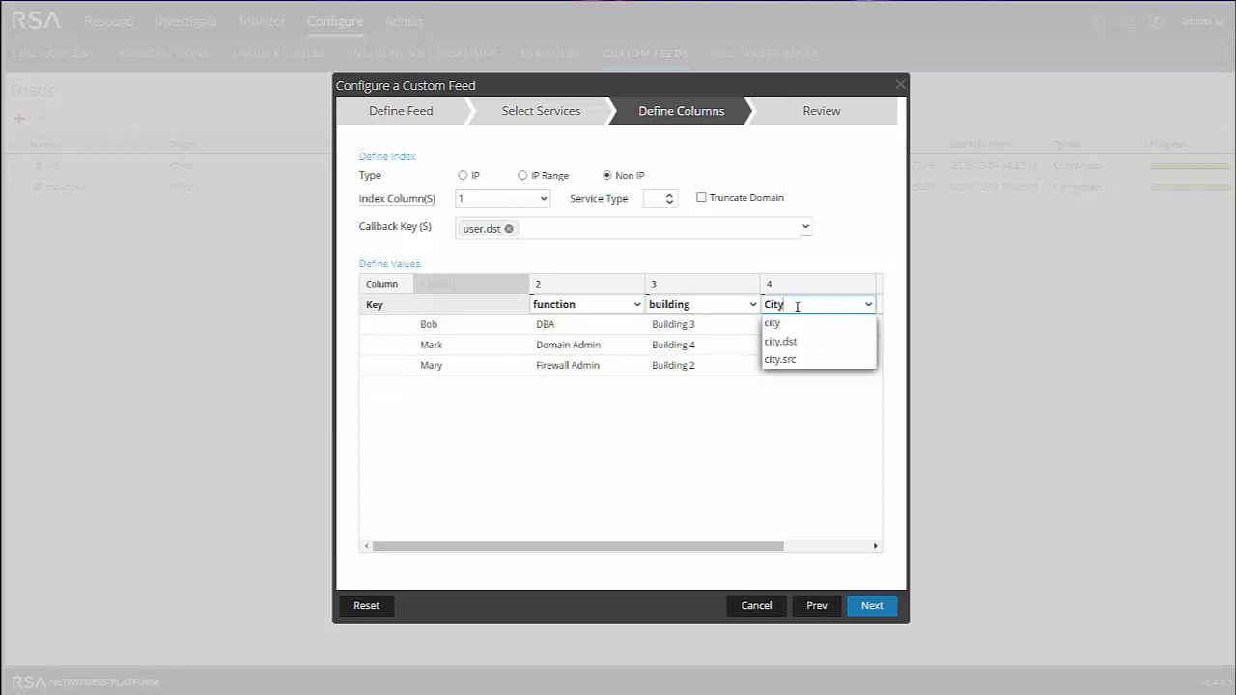
# Map column 5, which holds the state codes, to the key State.
pyautogui.moveTo(731, 546); pyautogui.dragTo(847, 546)
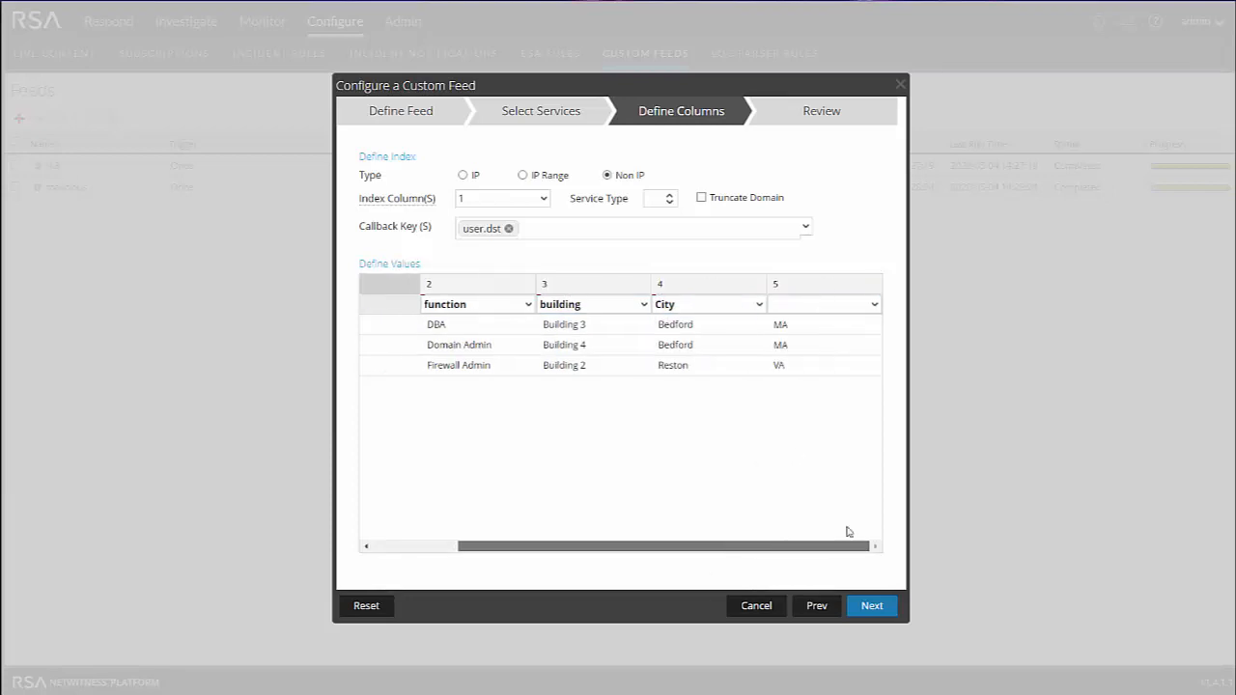
pyautogui.click(792, 306)
pyautogui.write('State')
pyautogui.click(743, 467)
# Review the column mapping and finish creating the Roles feed.
pyautogui.moveTo(626, 548); pyautogui.dragTo(543, 553)
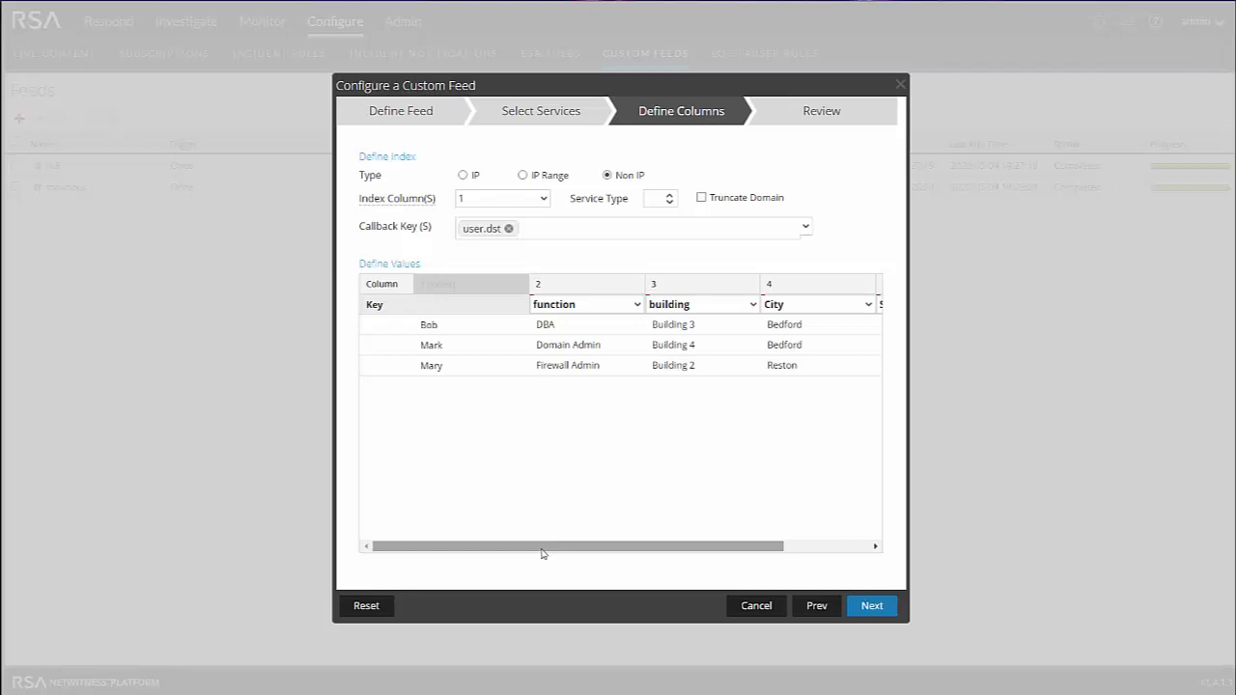
pyautogui.click(869, 611)
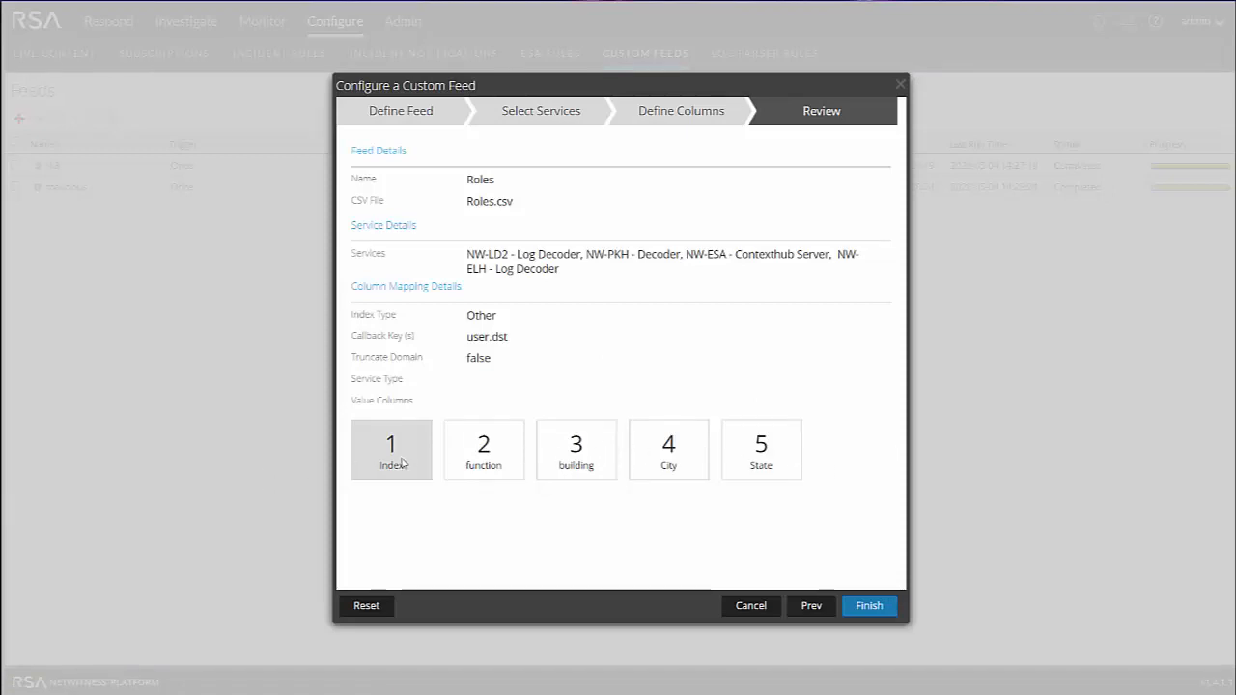
pyautogui.click(865, 611)
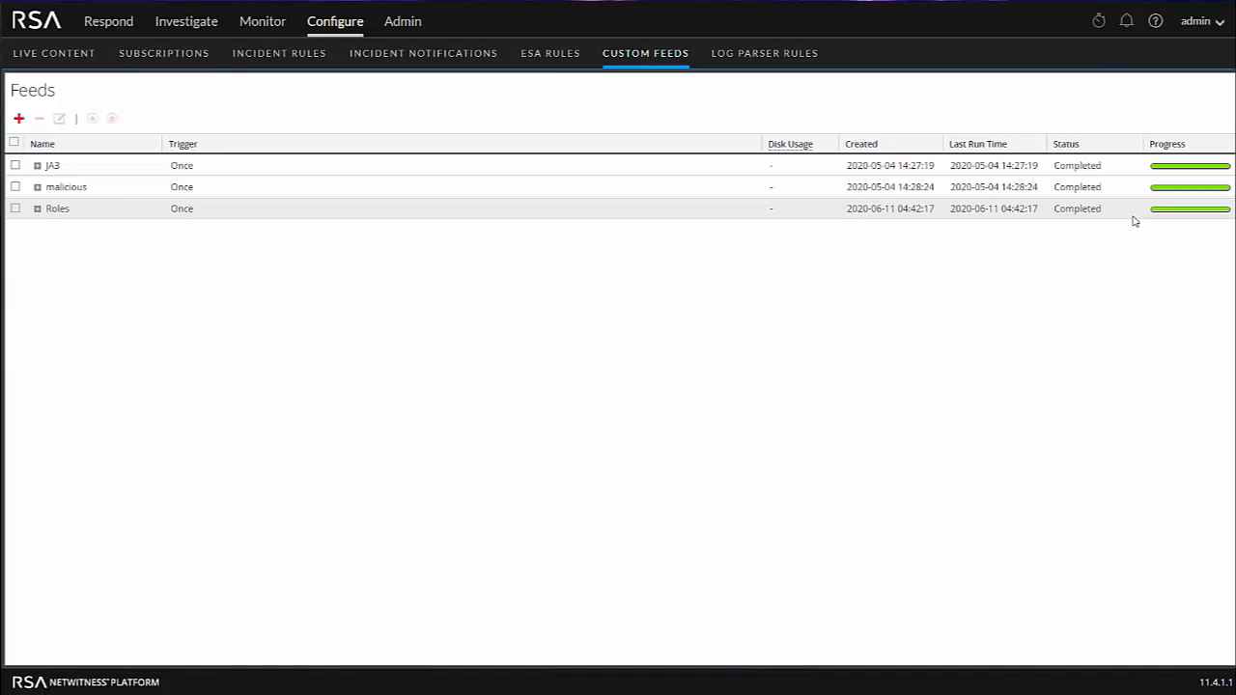
# Start another ad hoc custom CSV feed named JA3Feed with JA3feed.csv as its source file.
pyautogui.click(18, 119)
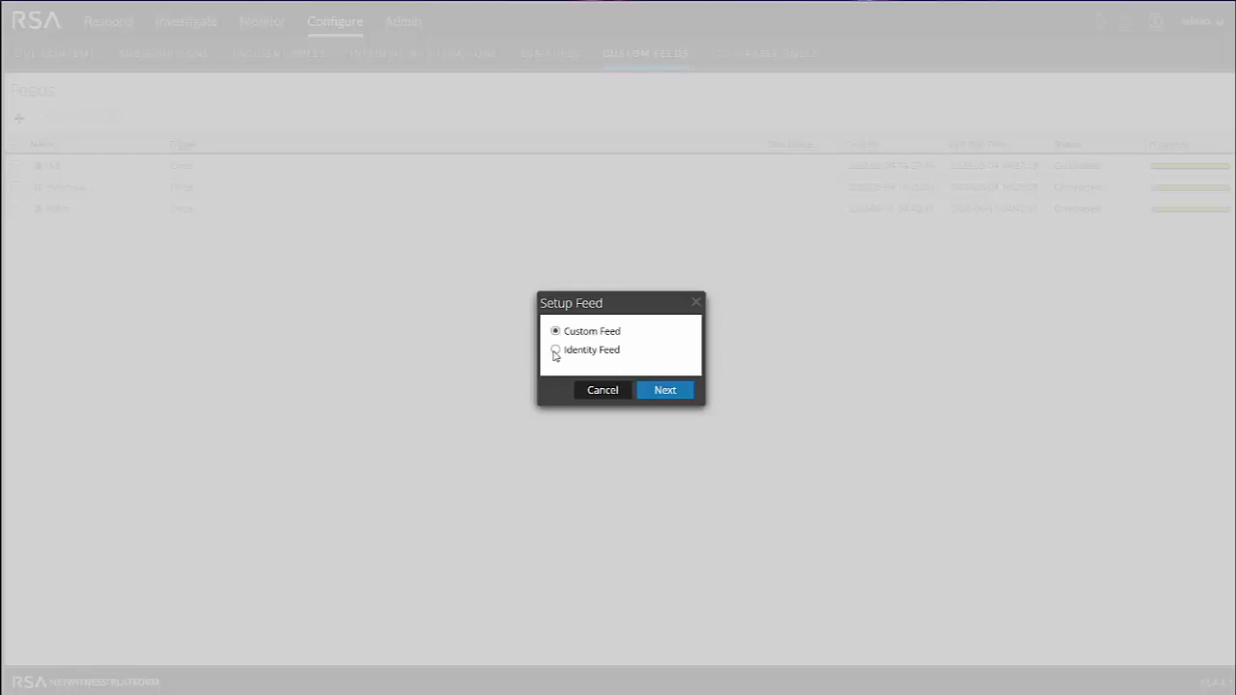
pyautogui.click(663, 392)
pyautogui.click(463, 187)
pyautogui.write('A3-Feed')
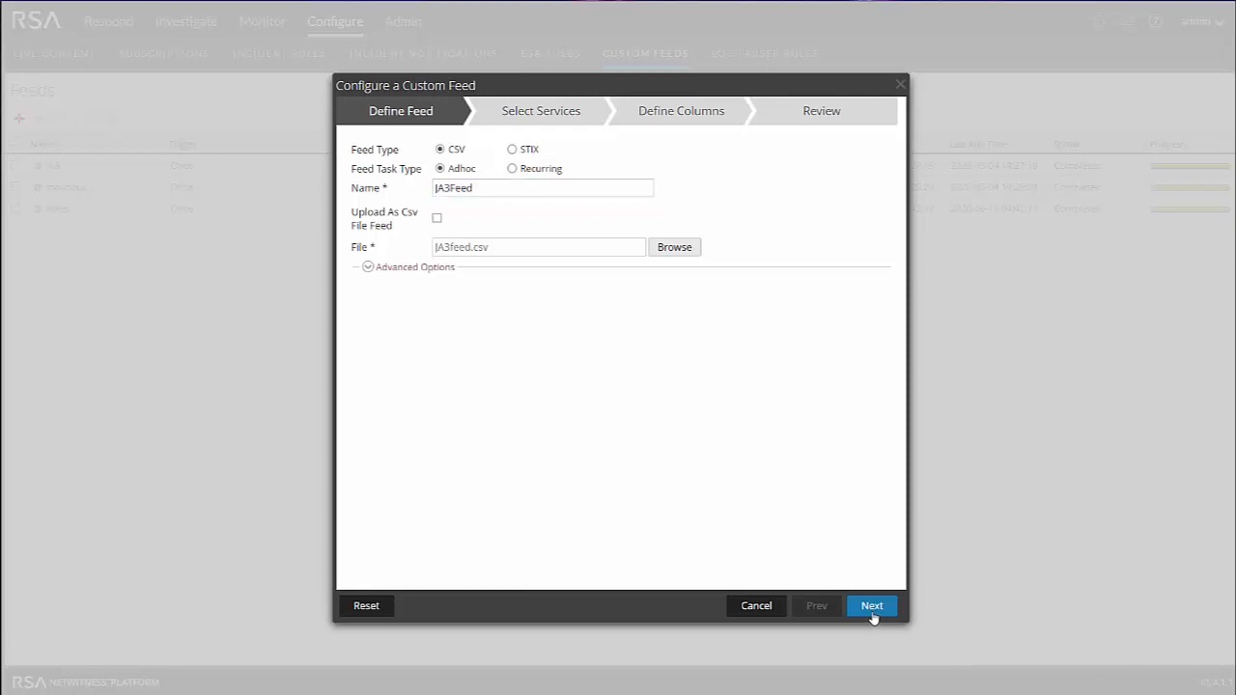
pyautogui.click(872, 606)
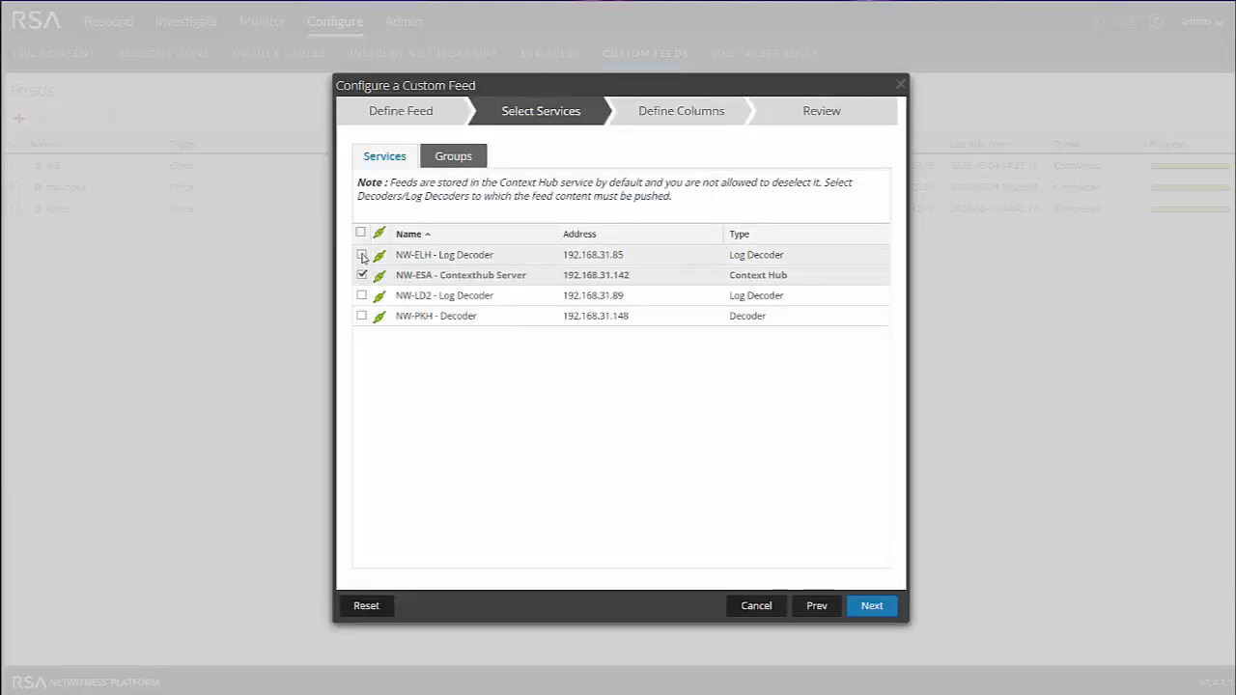
# Select the NW-PKH decoder as the target service for JA3Feed and continue to its column definition.
pyautogui.click(362, 316)
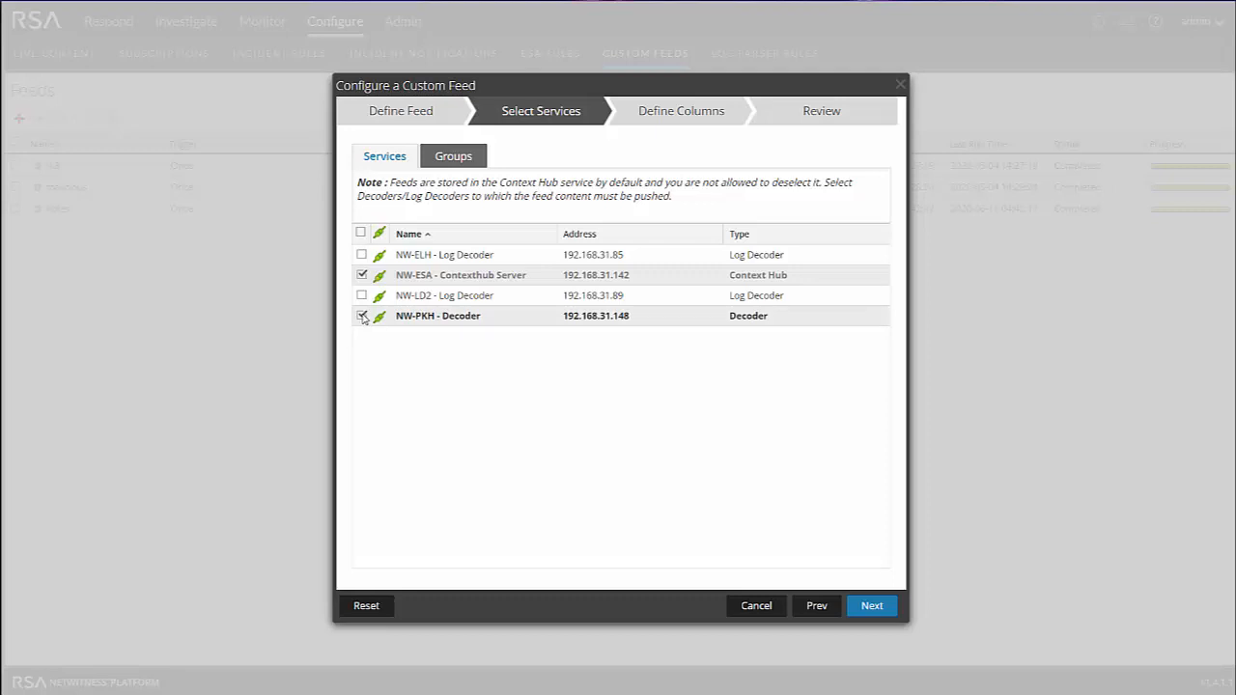
pyautogui.click(874, 608)
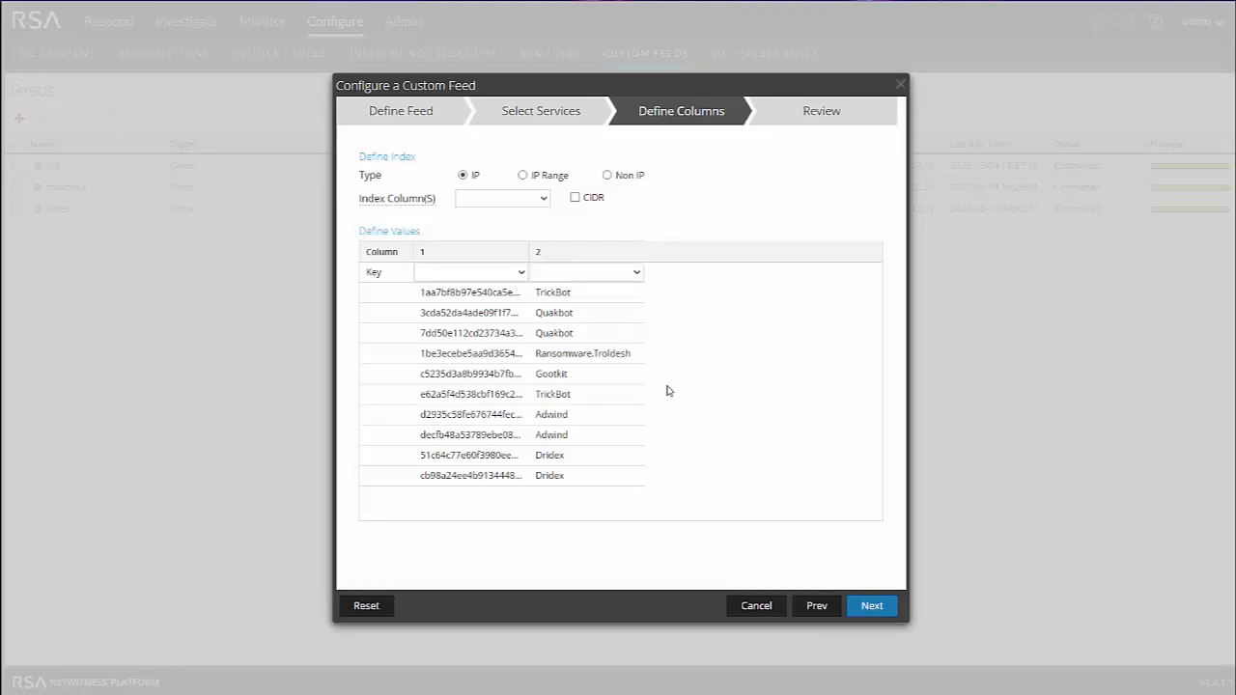
# Define the JA3Feed index as type Non IP on column 1 with ja3 as the callback key.
pyautogui.click(607, 175)
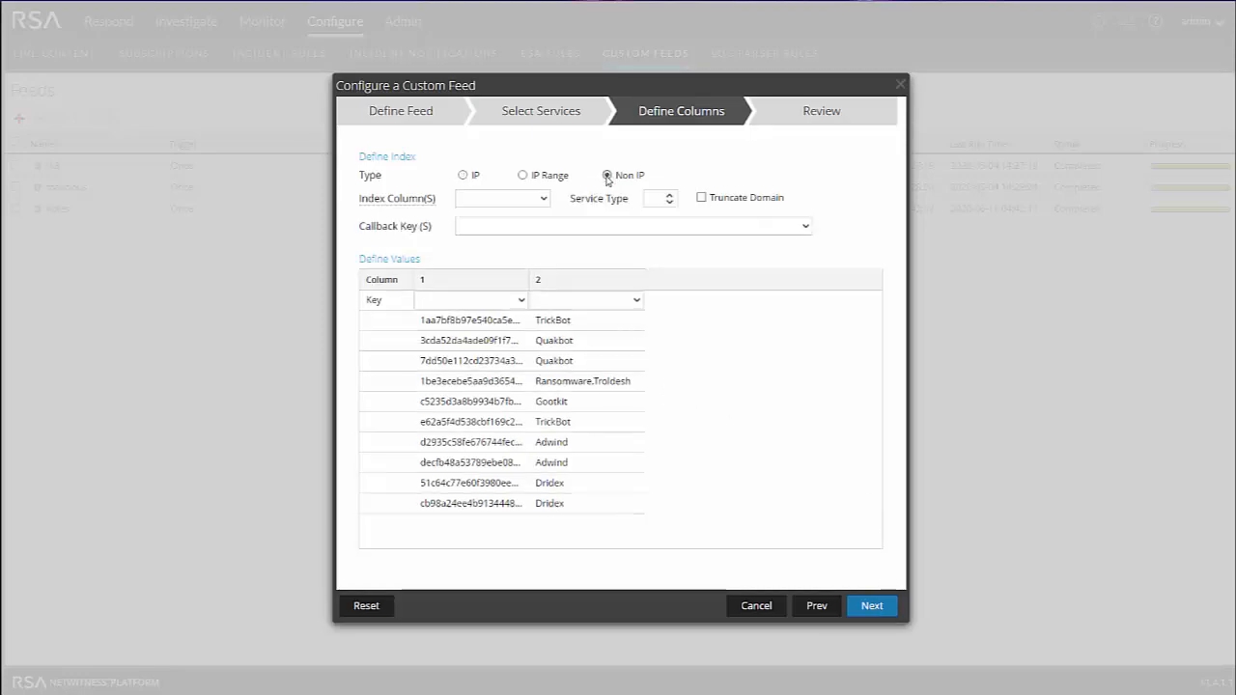
pyautogui.click(522, 199)
pyautogui.click(490, 223)
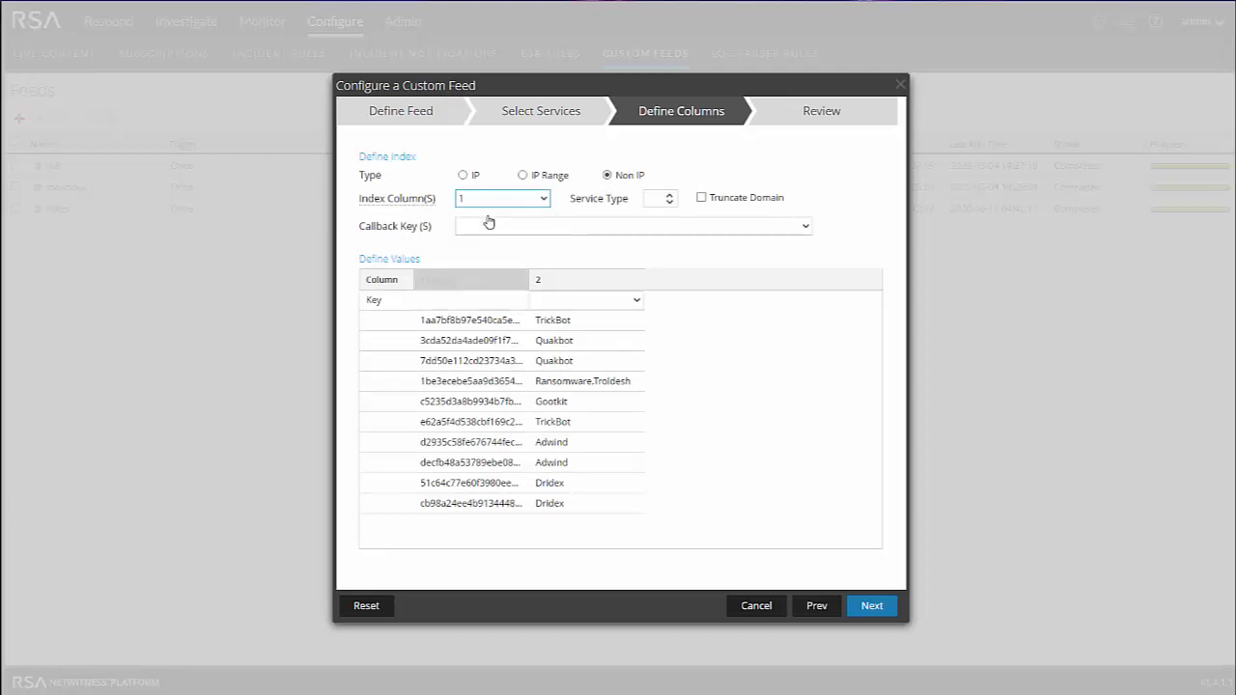
pyautogui.write('ja')
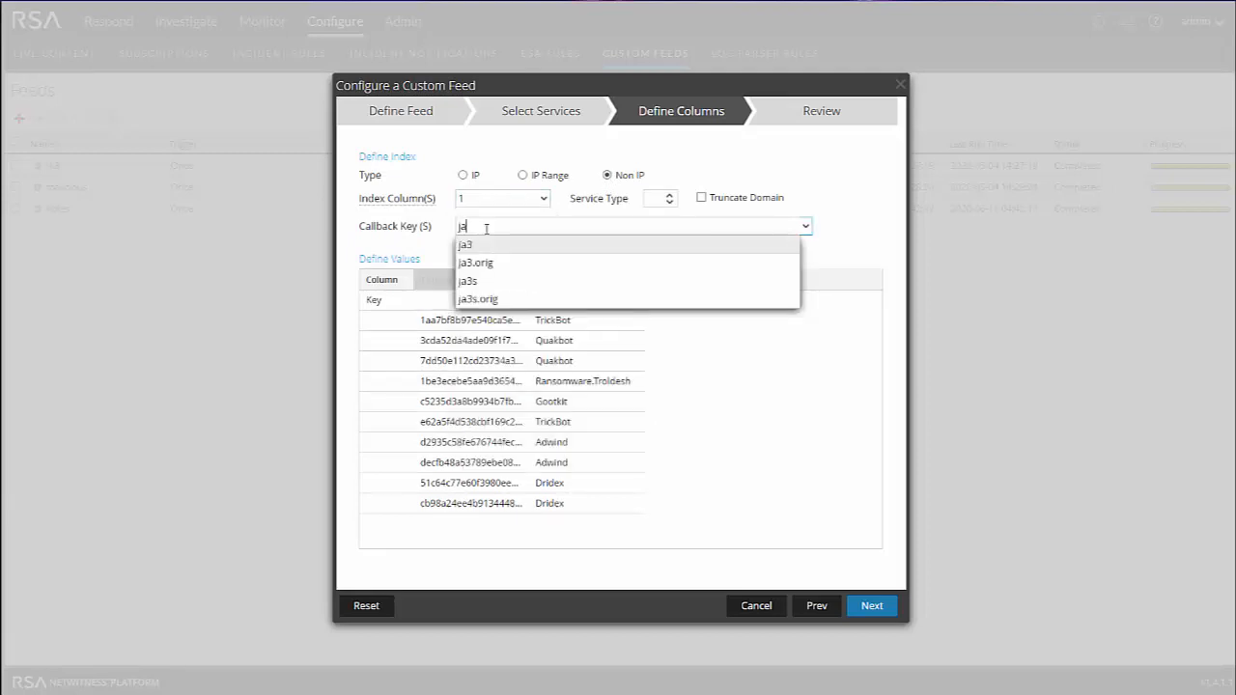
pyautogui.click(471, 246)
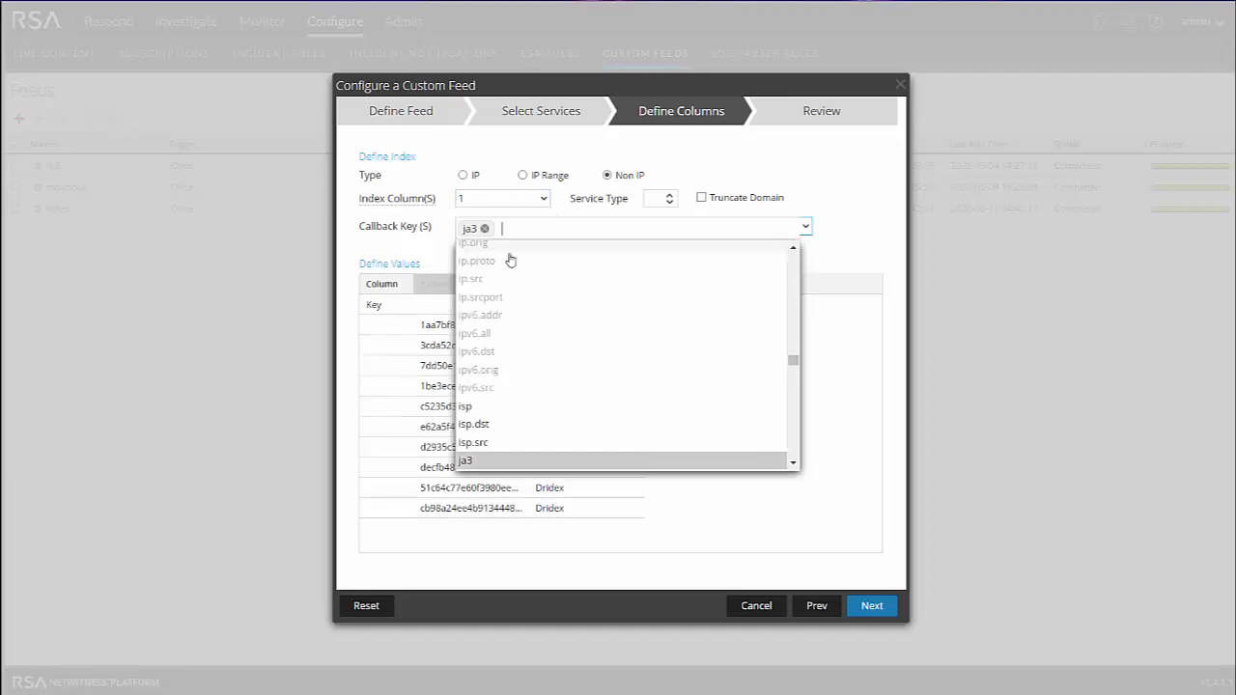
pyautogui.click(754, 555)
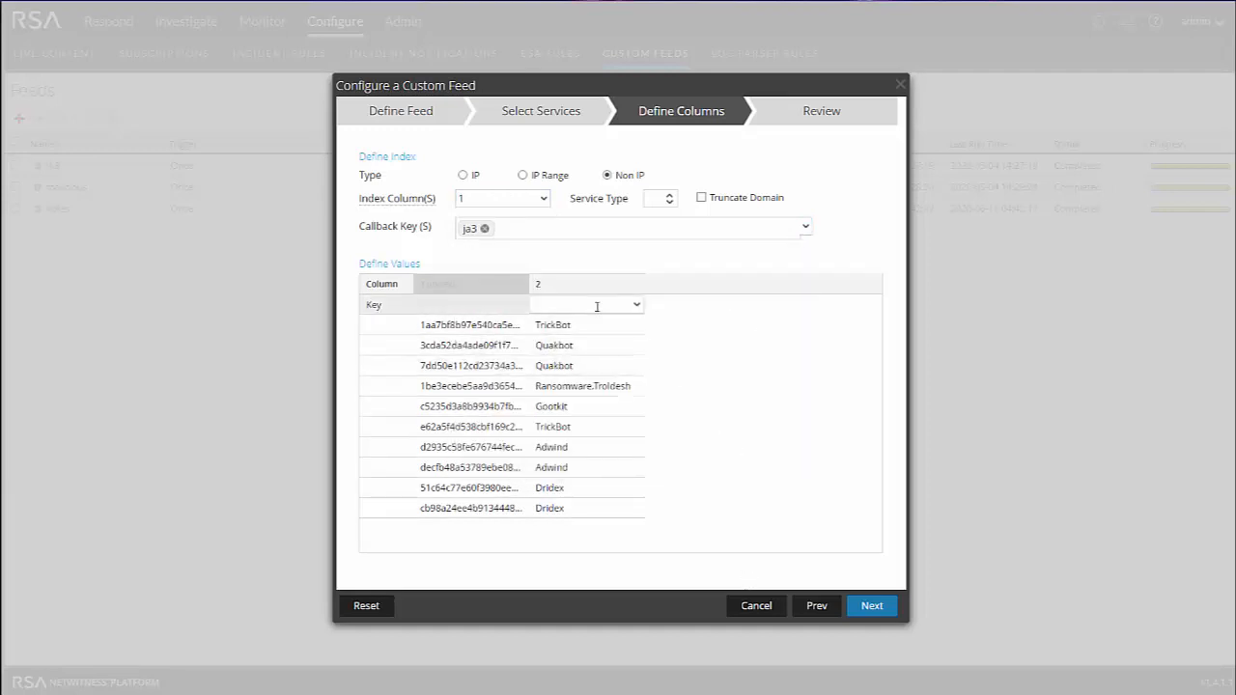
# Map column 2, which holds the malware names, to the key alert.id and finish creating JA3Feed.
pyautogui.click(636, 306)
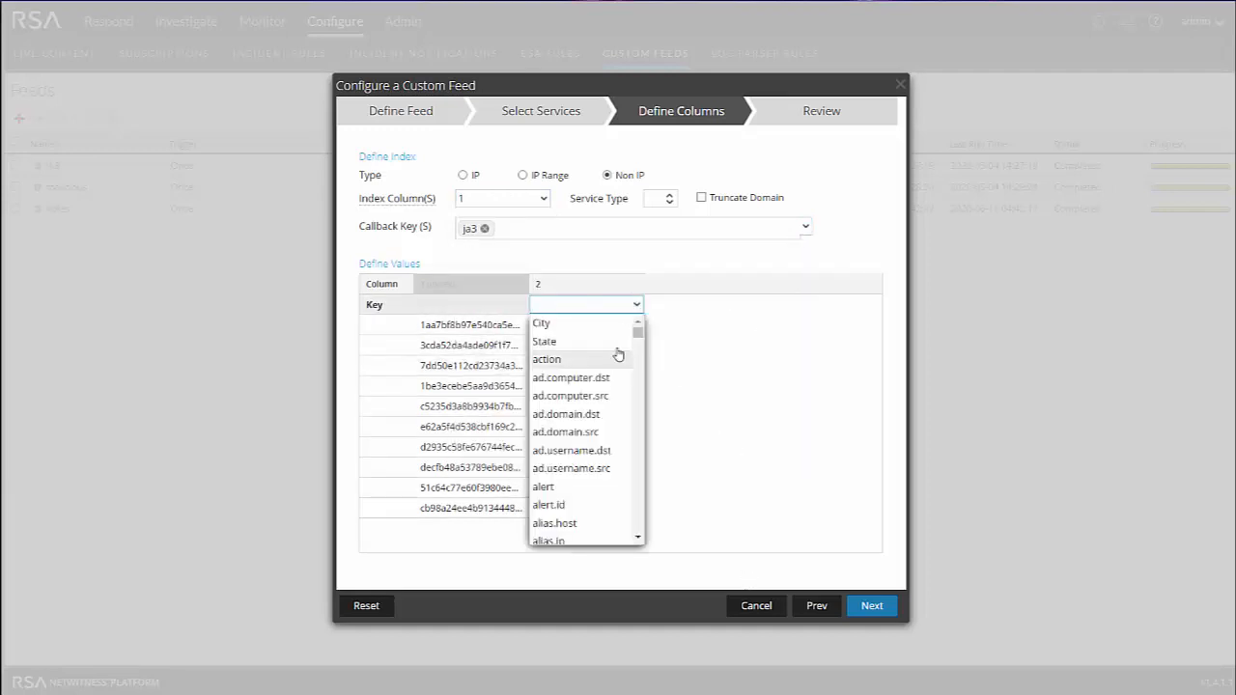
pyautogui.write('aler')
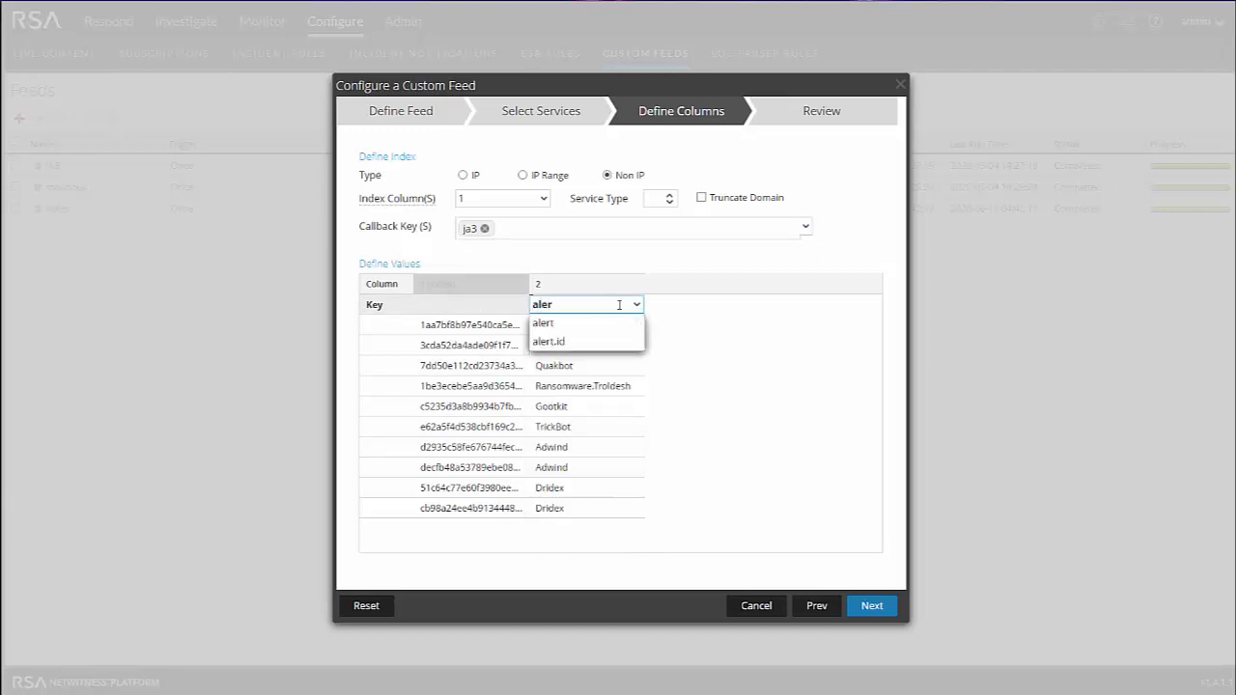
pyautogui.click(546, 343)
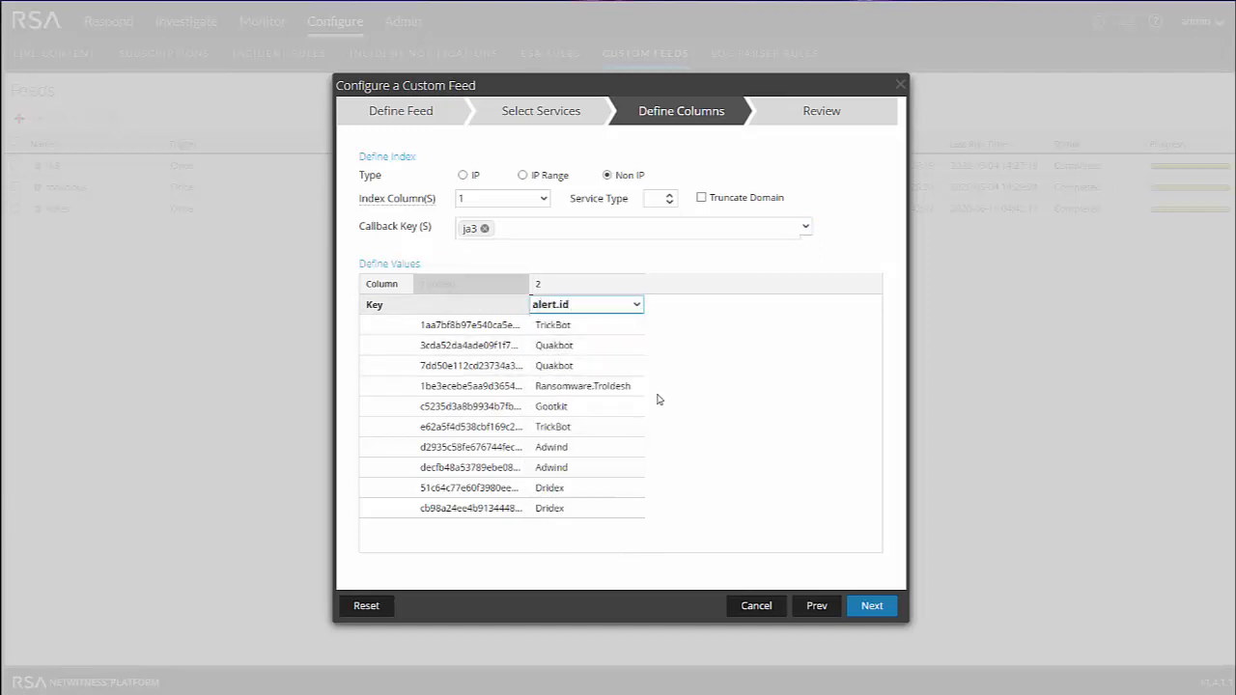
pyautogui.click(872, 607)
pyautogui.click(875, 609)
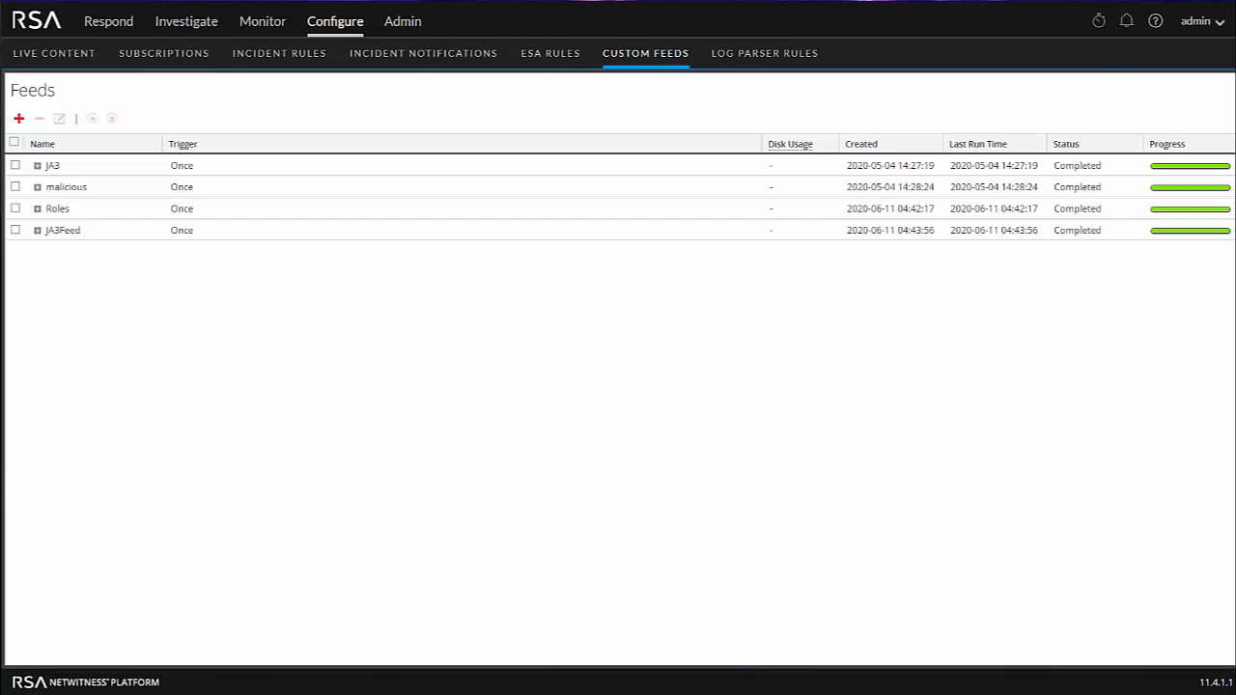
# Start another ad hoc custom CSV feed named DNSProviders with ipfeed.csv as its source file and continue to the service selection.
pyautogui.click(18, 119)
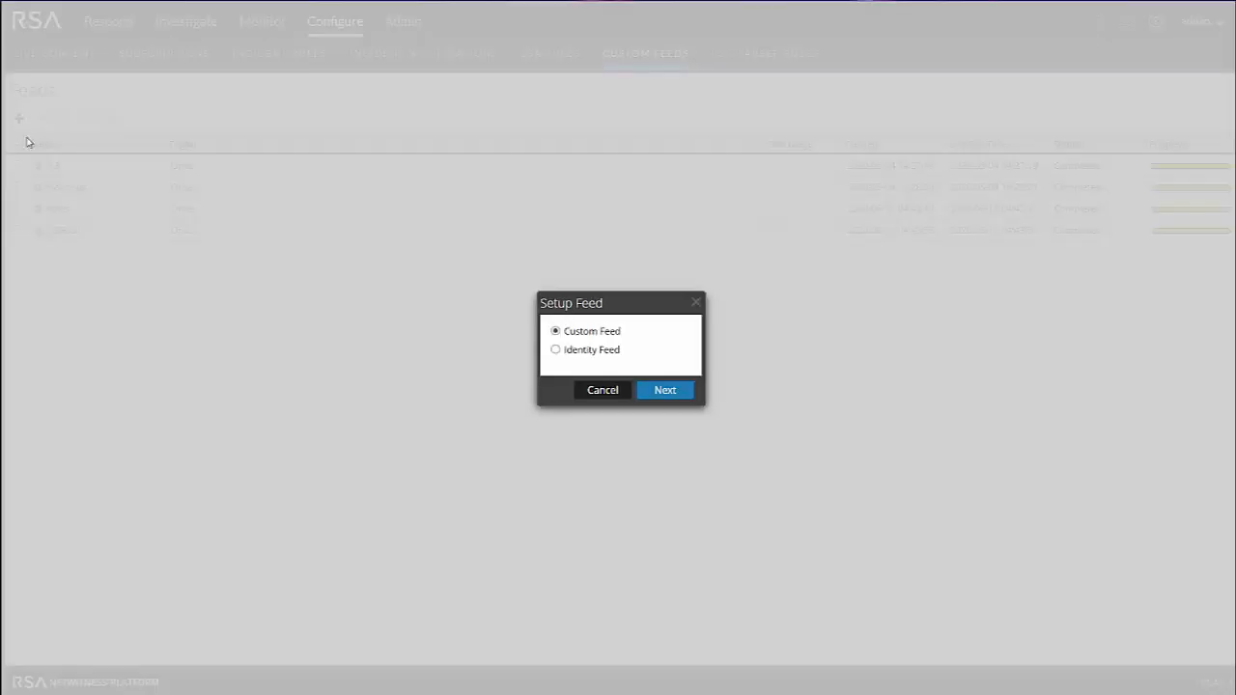
pyautogui.click(656, 389)
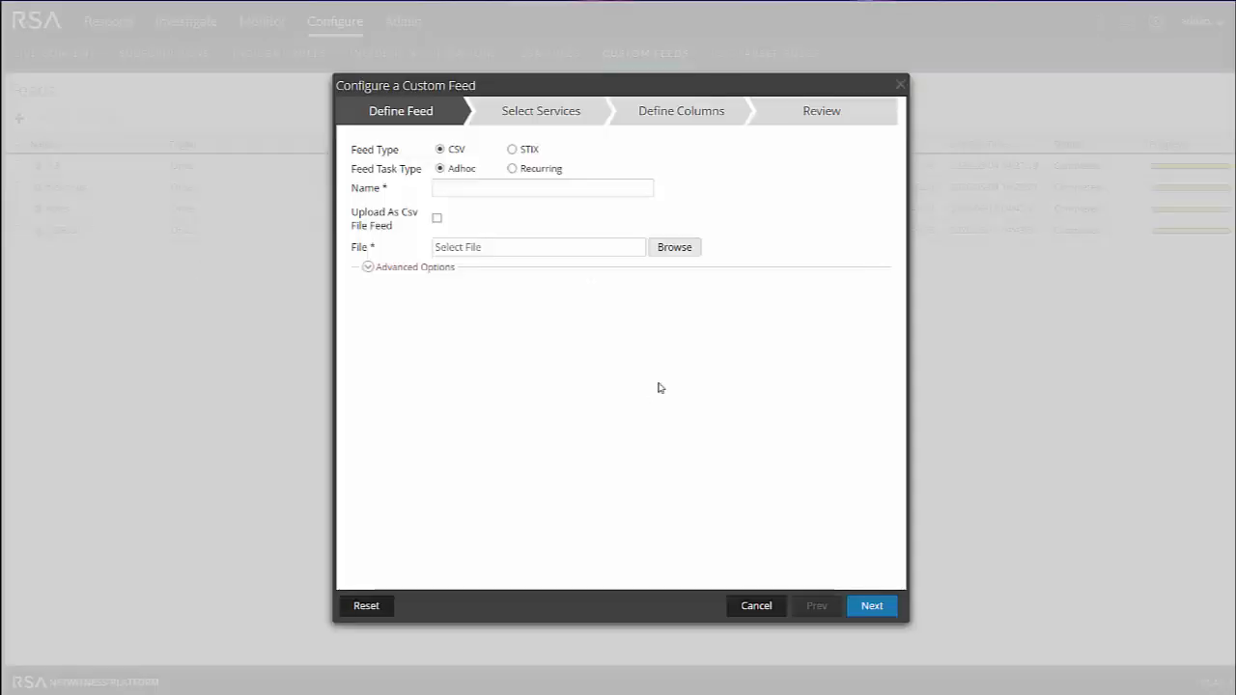
pyautogui.click(466, 190)
pyautogui.write('DNSPro')
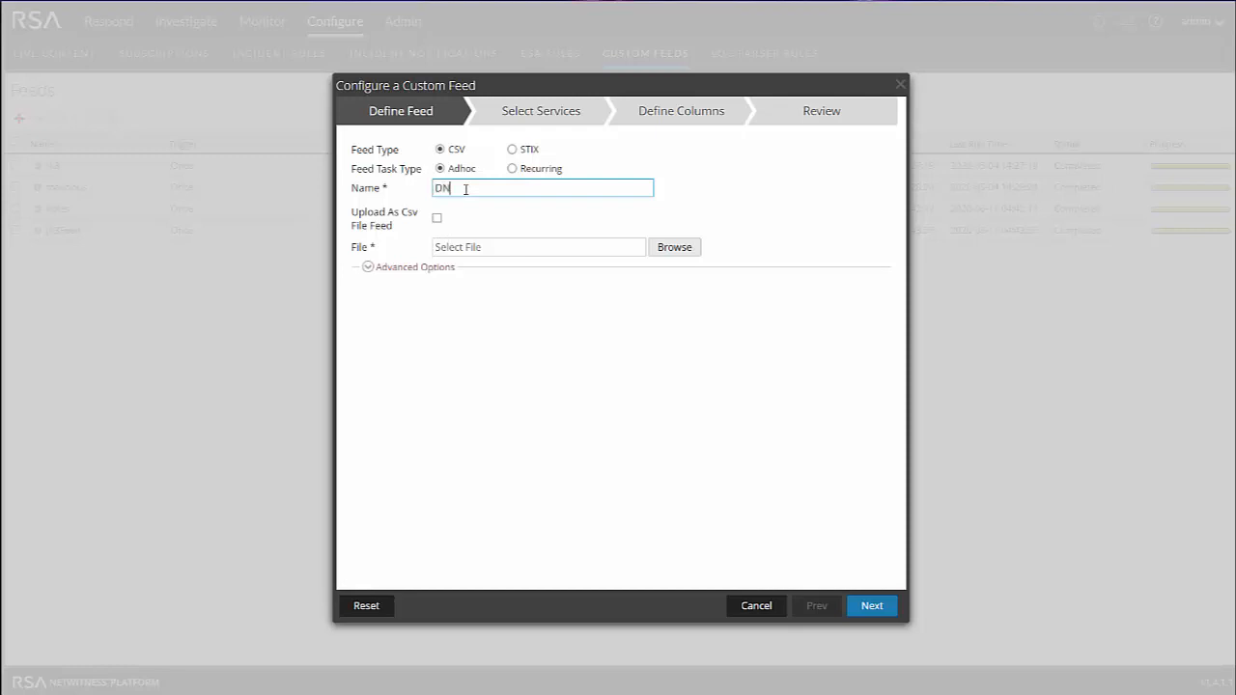
pyautogui.write('viders')
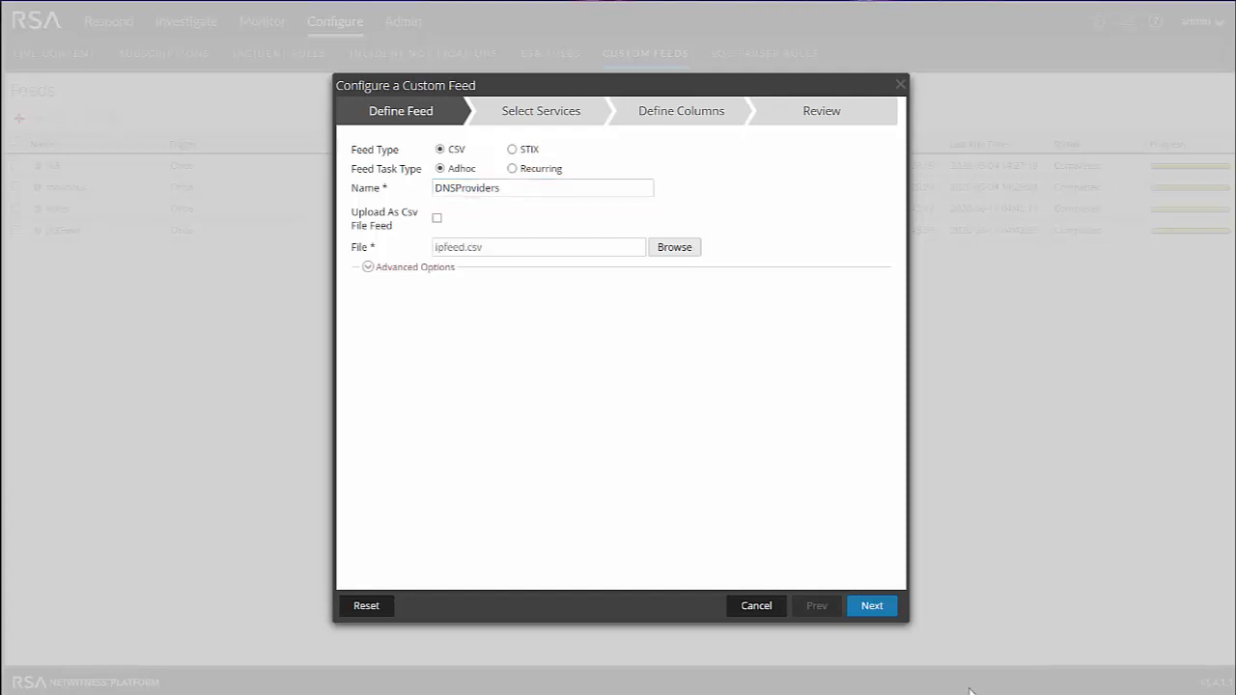
pyautogui.click(872, 605)
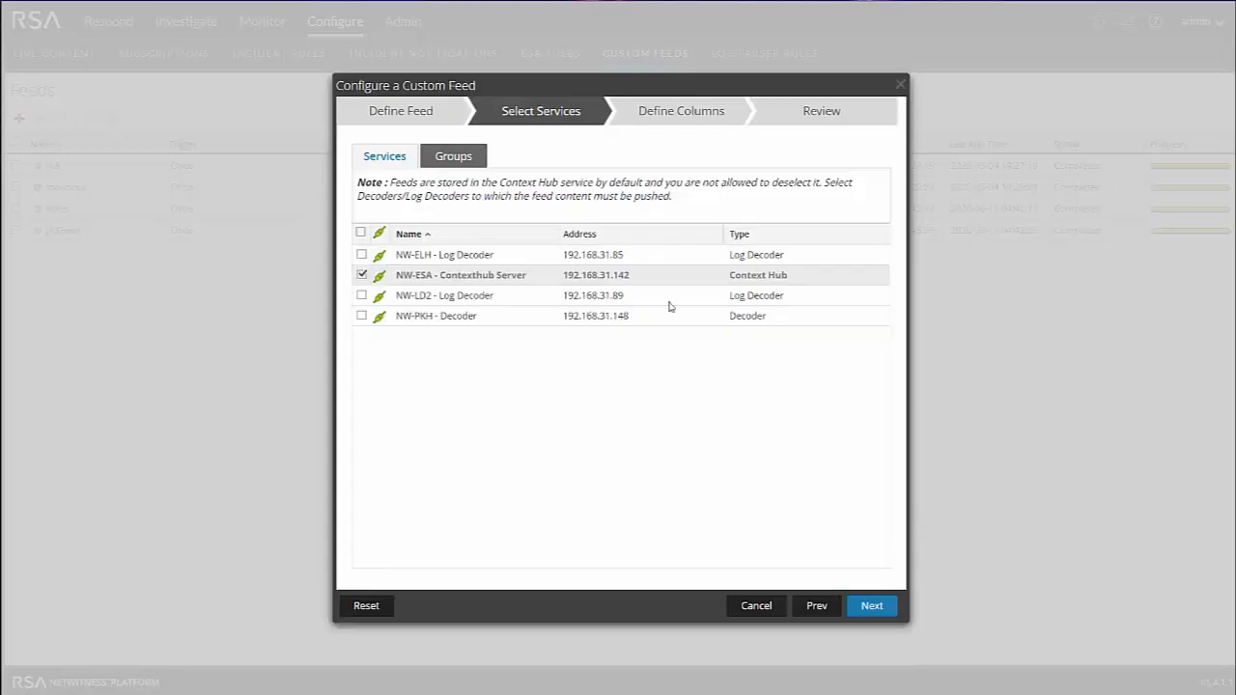
# Select the NW-PKH decoder and the NW-LD2 and NW-ELH log decoders as target services and continue to the column definition.
pyautogui.click(362, 317)
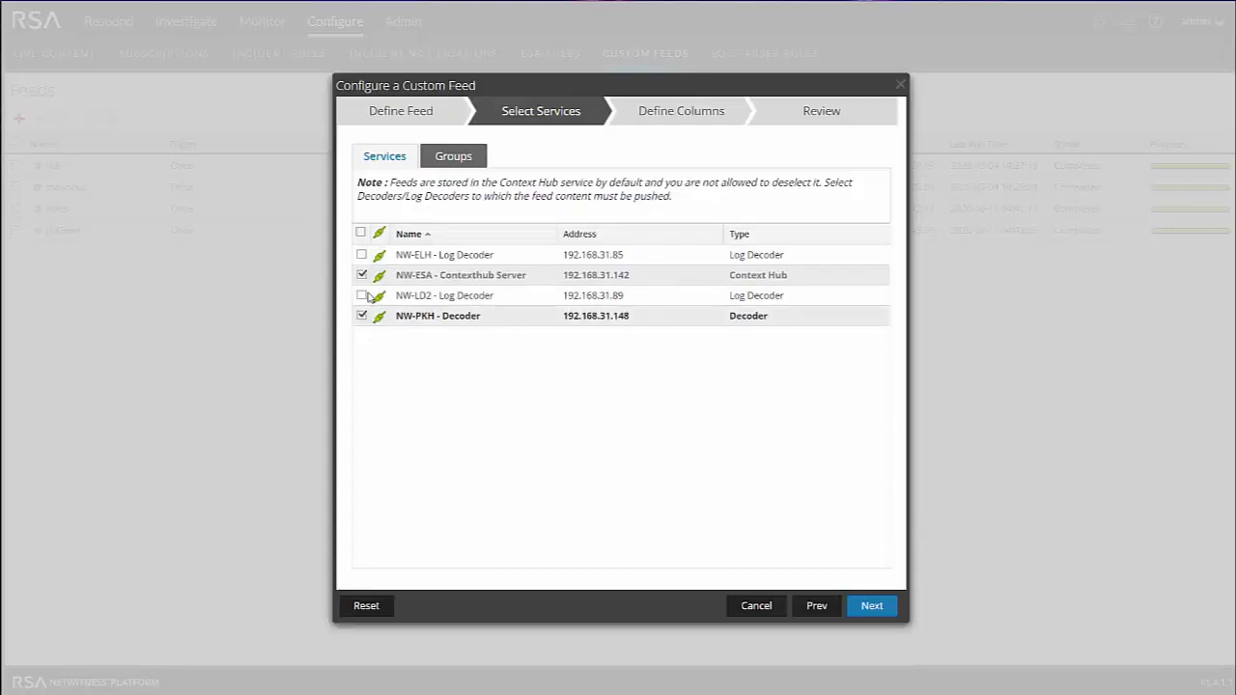
pyautogui.click(361, 296)
pyautogui.click(361, 255)
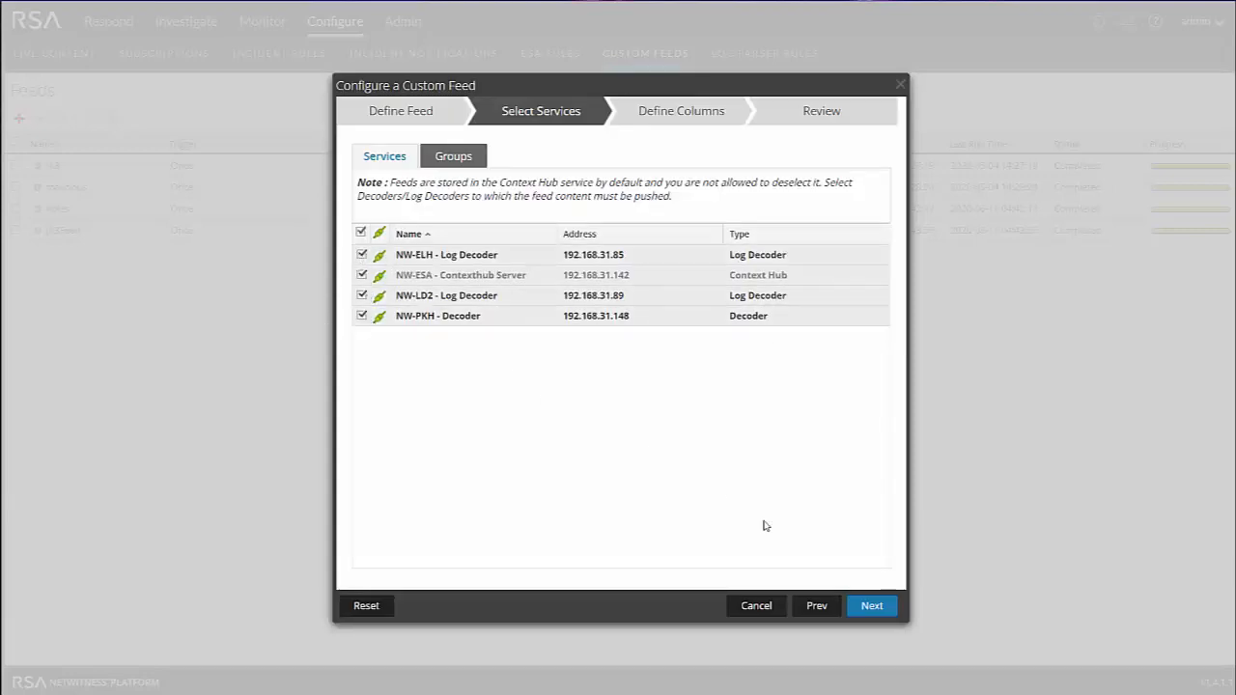
pyautogui.click(875, 609)
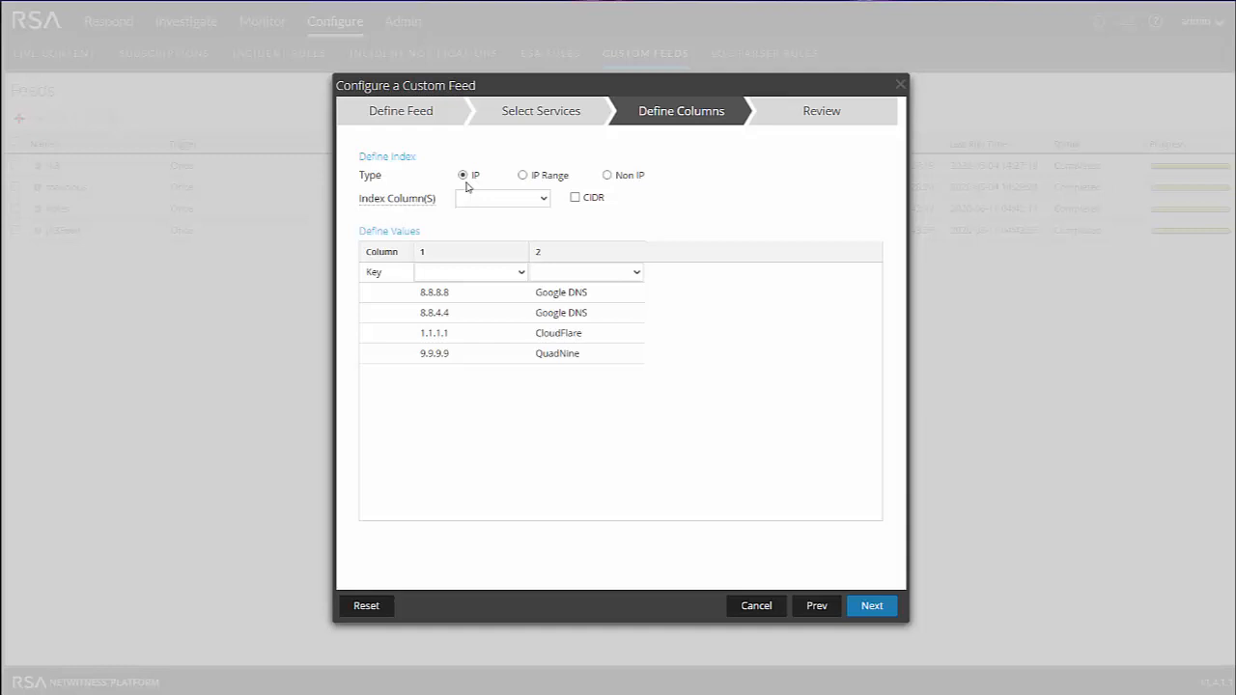
# Finish creating the DNSProviders feed with column 1 as its IP index and column 2 mapped to the key host.state.
pyautogui.click(541, 200)
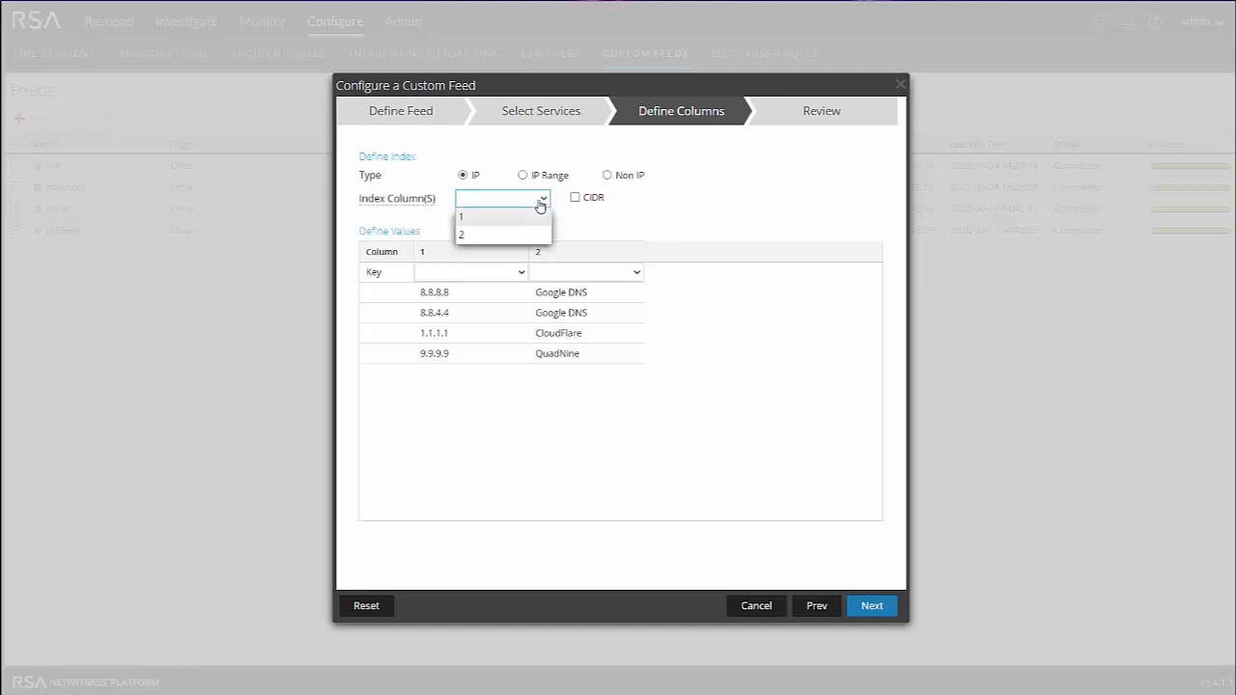
pyautogui.click(476, 225)
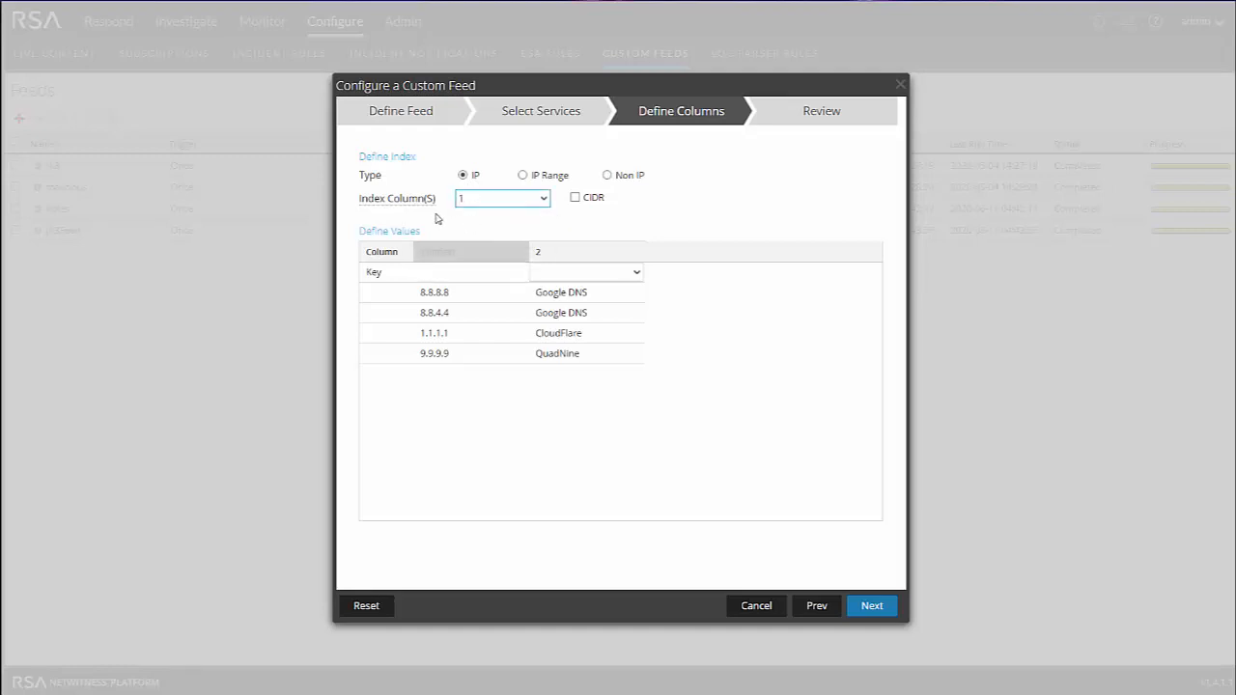
pyautogui.click(616, 274)
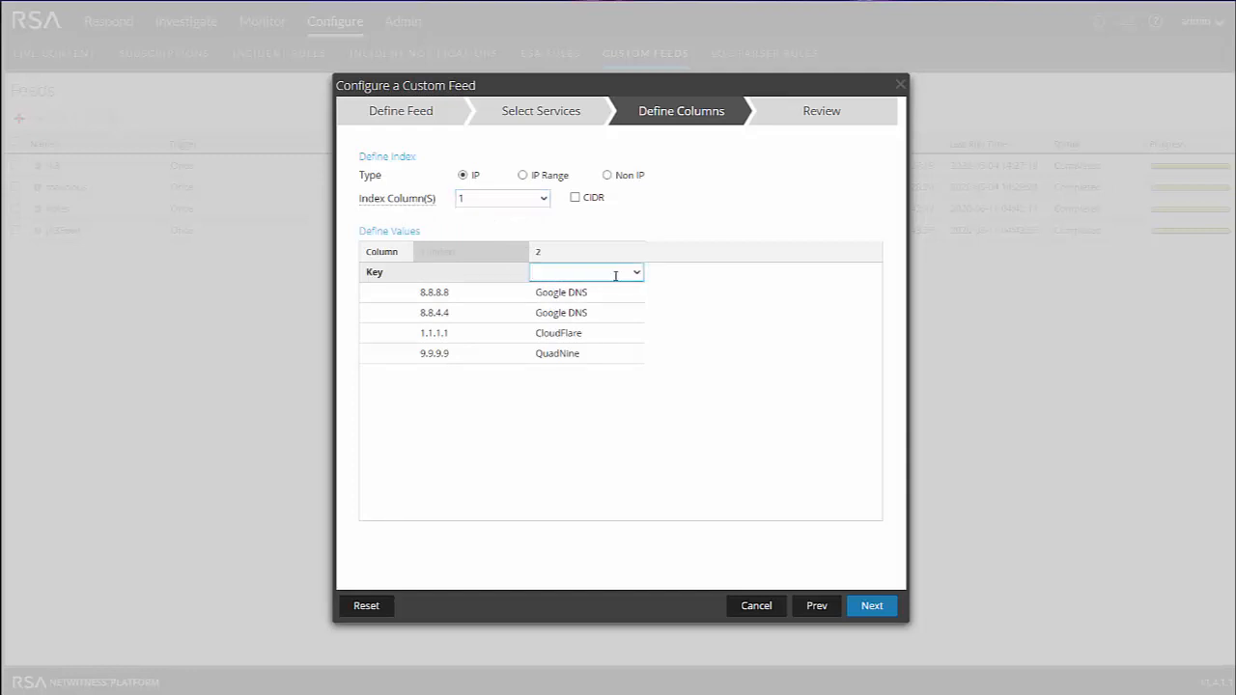
pyautogui.write('host')
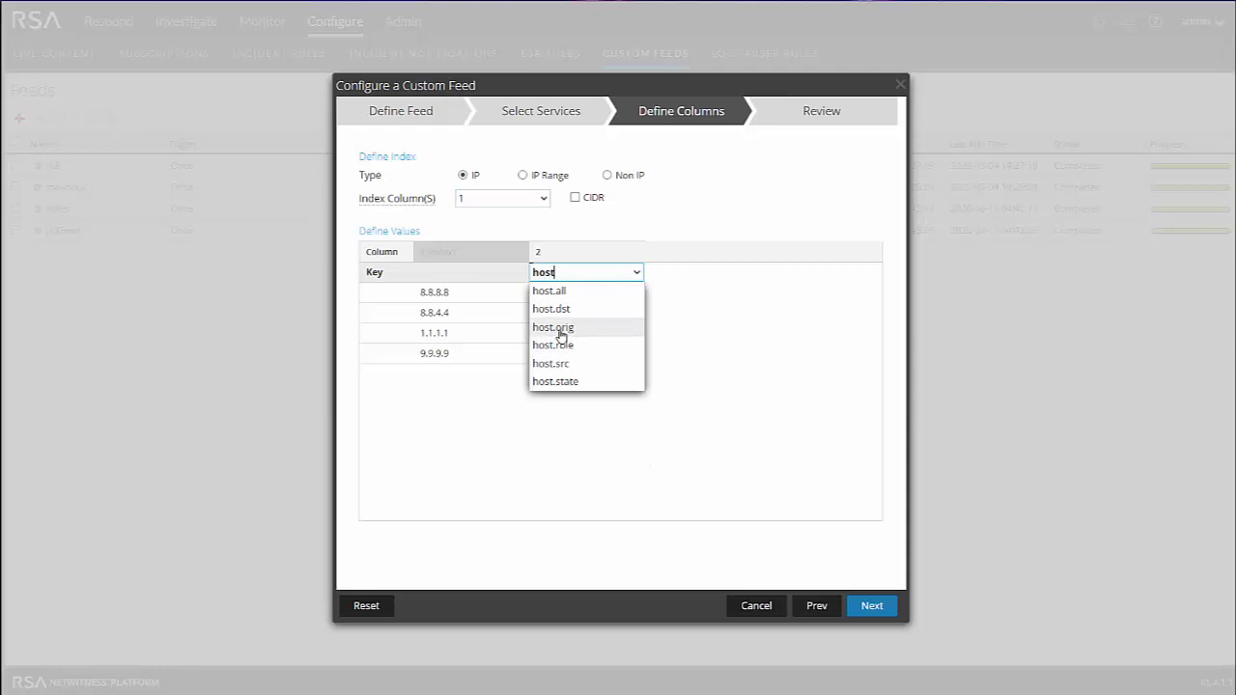
pyautogui.click(556, 383)
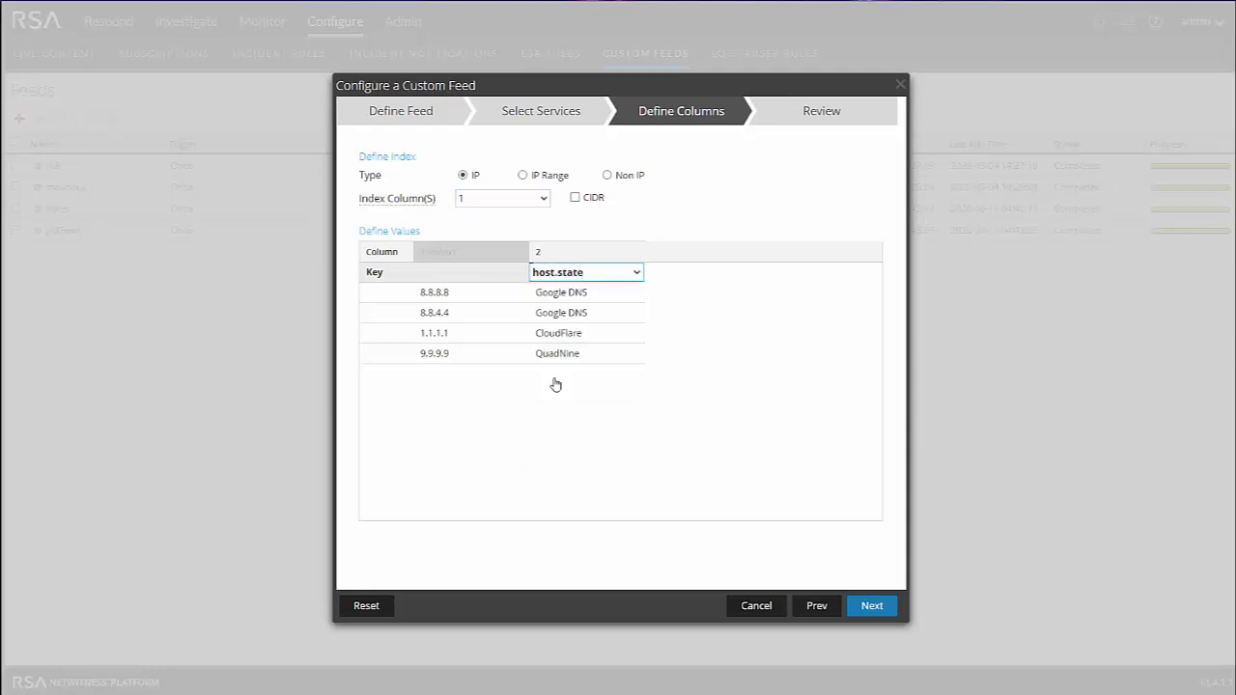
pyautogui.click(872, 608)
pyautogui.click(871, 608)
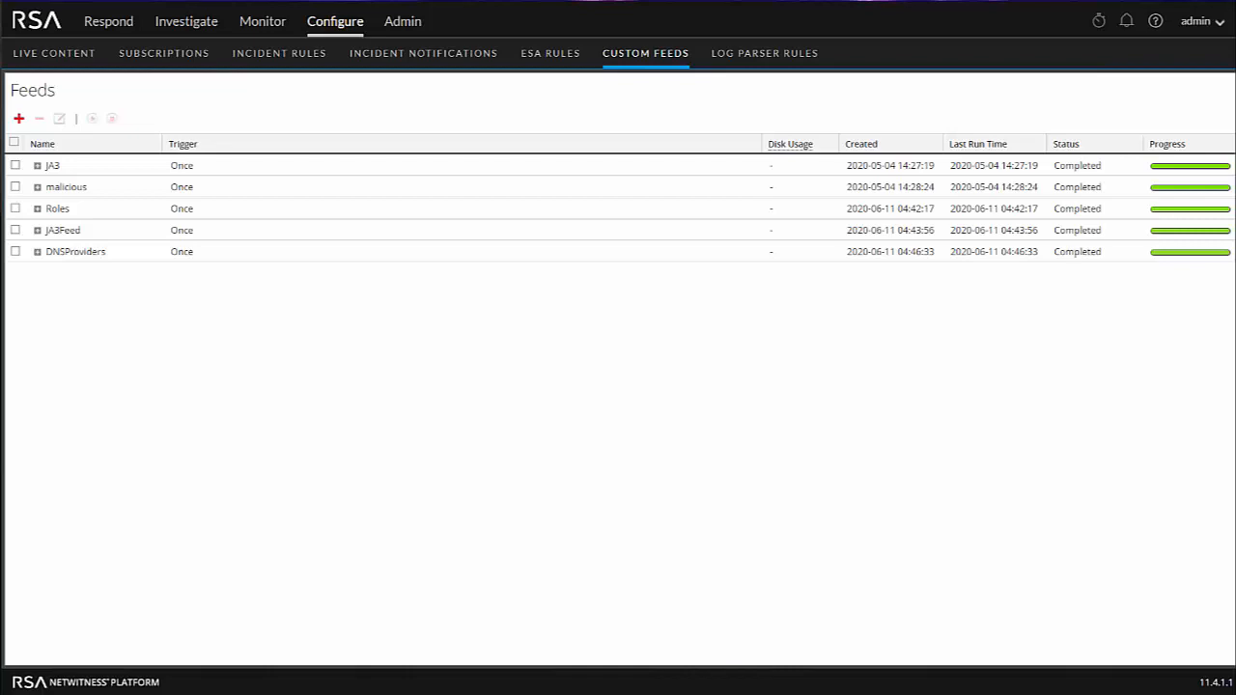
# Open the application rules in the NW-ELH Log Decoder service's configuration and look through the existing rules.
pyautogui.click(403, 21)
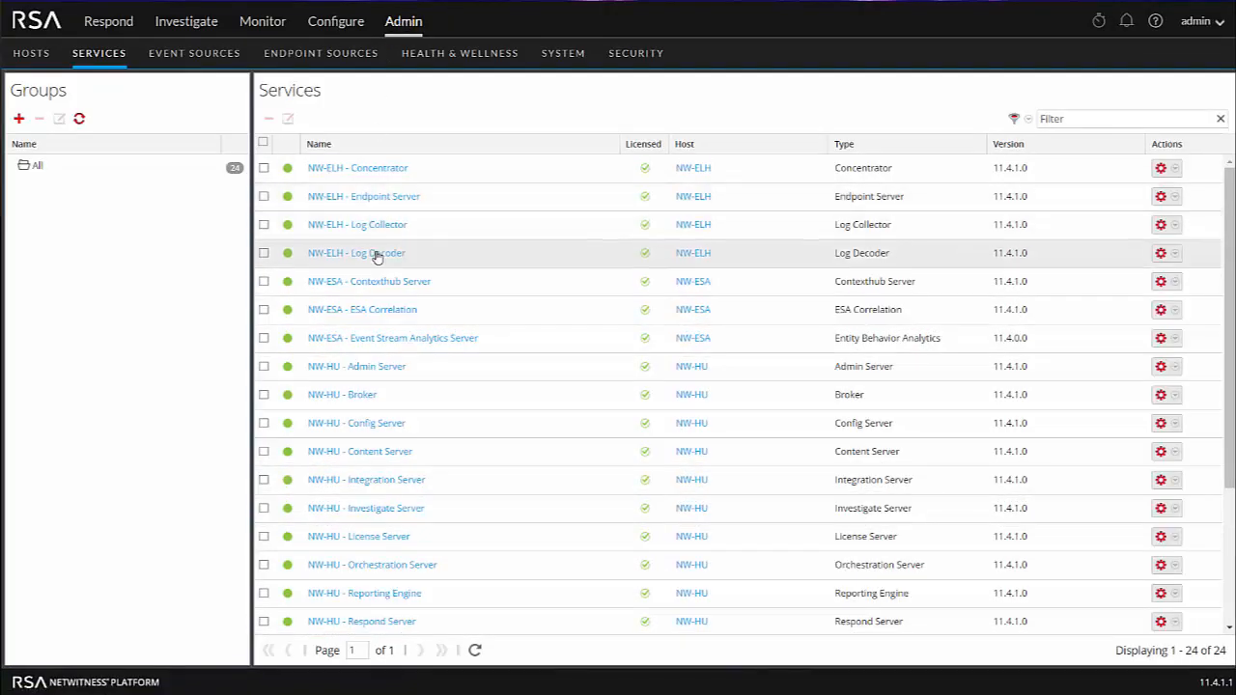
pyautogui.click(375, 254)
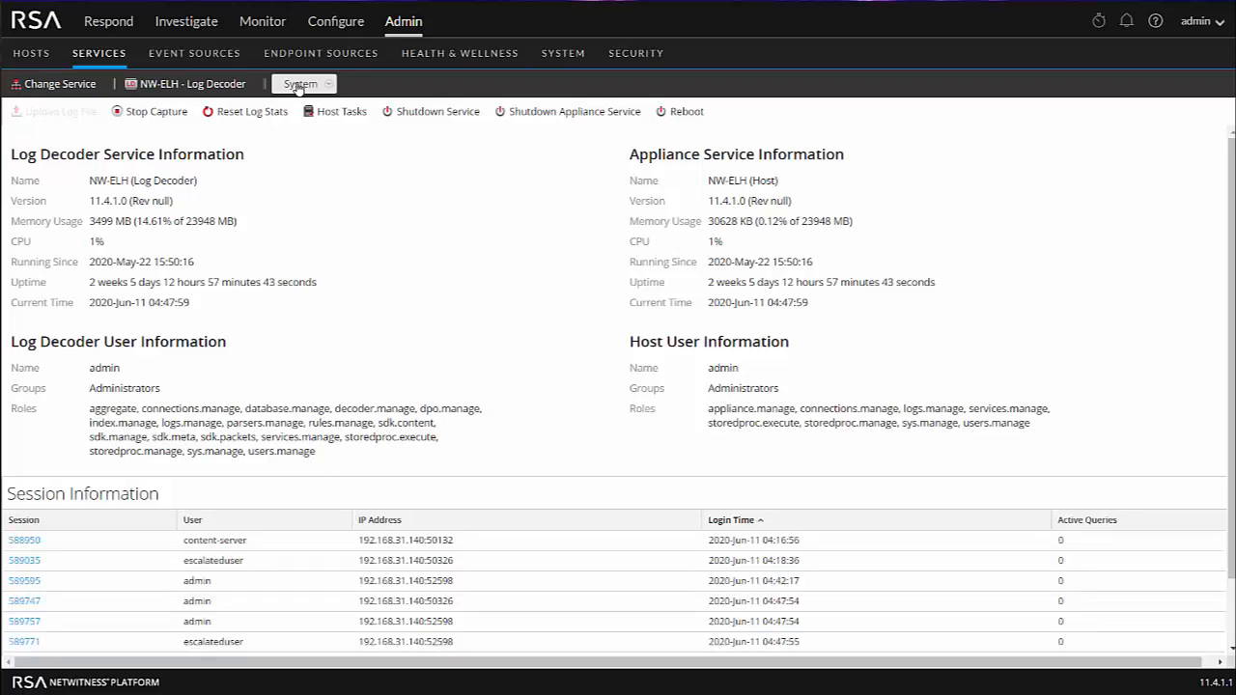
pyautogui.click(299, 85)
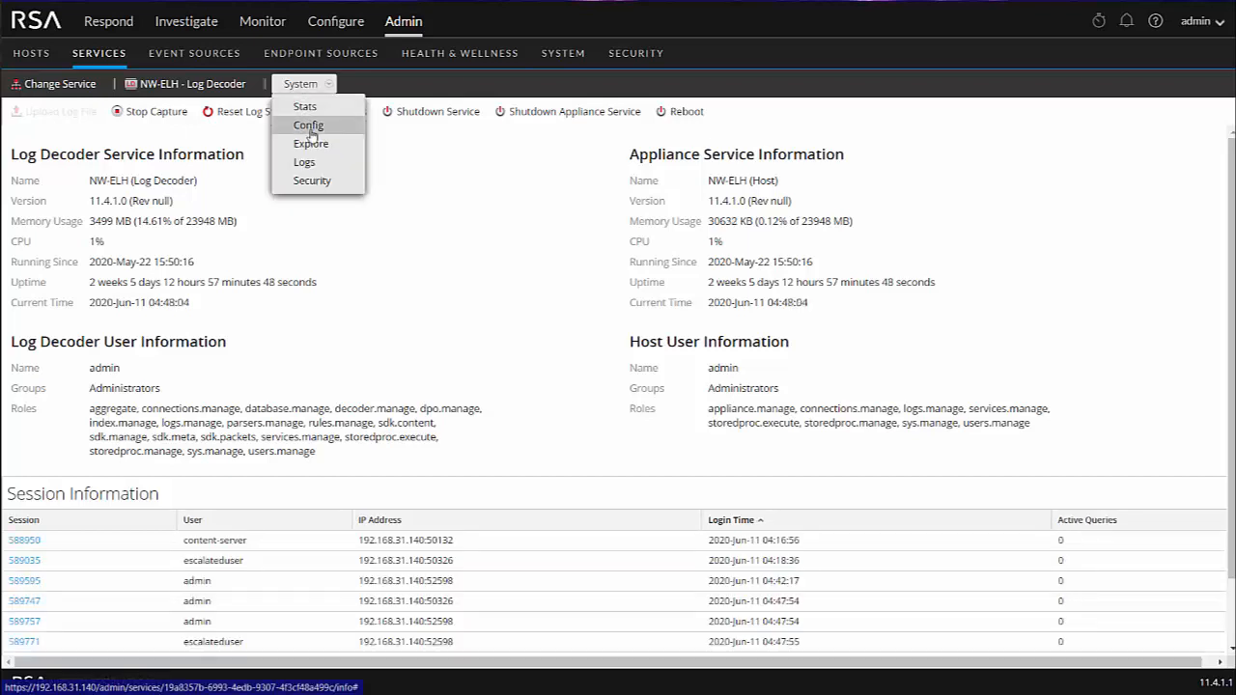
pyautogui.click(309, 126)
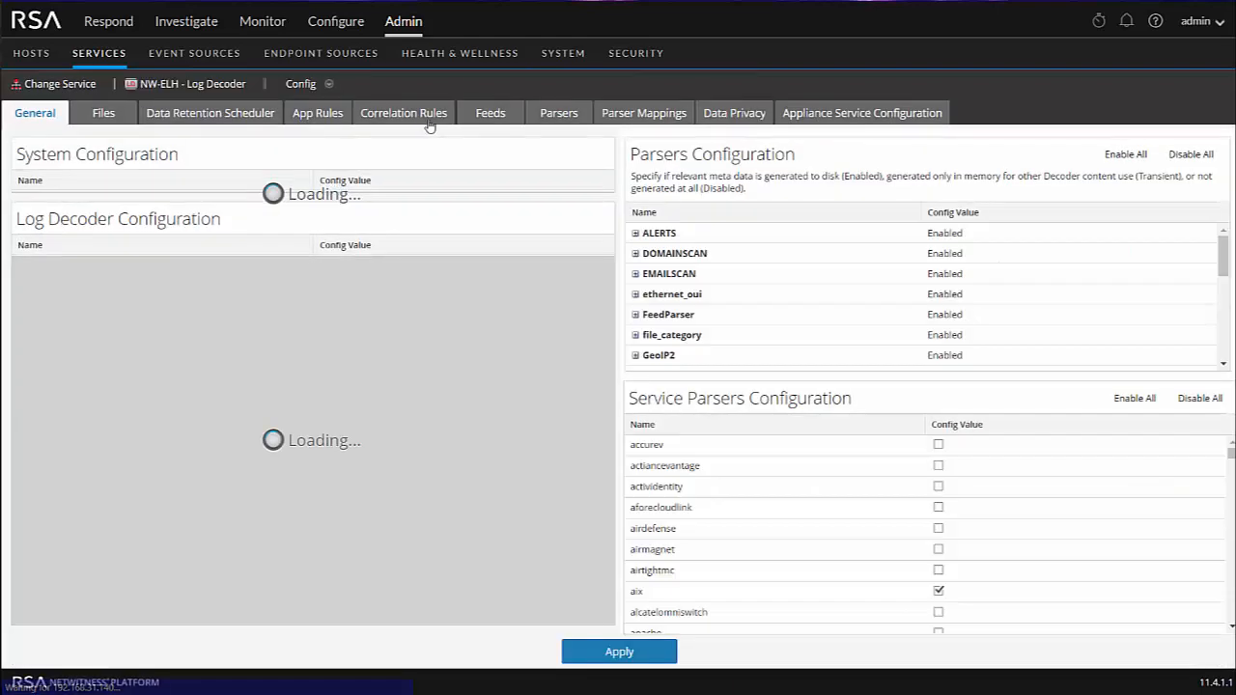
pyautogui.click(311, 114)
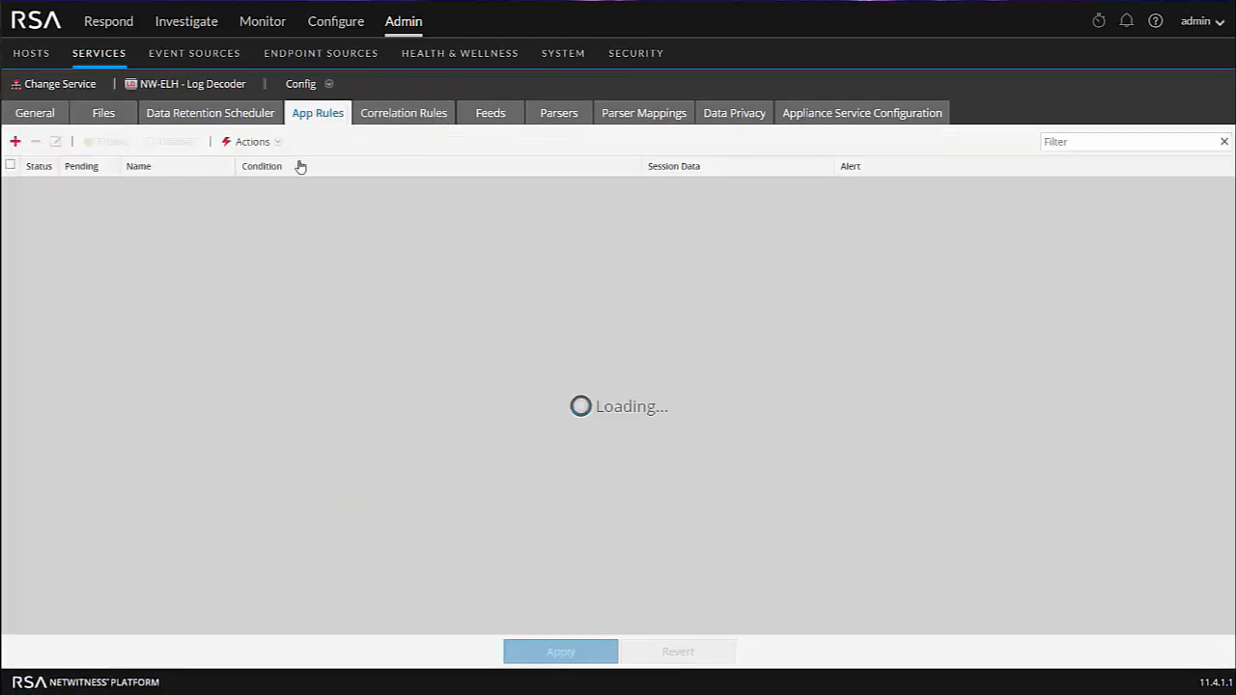
pyautogui.scroll(-10, 371, 281)
pyautogui.scroll(-10, 372, 281)
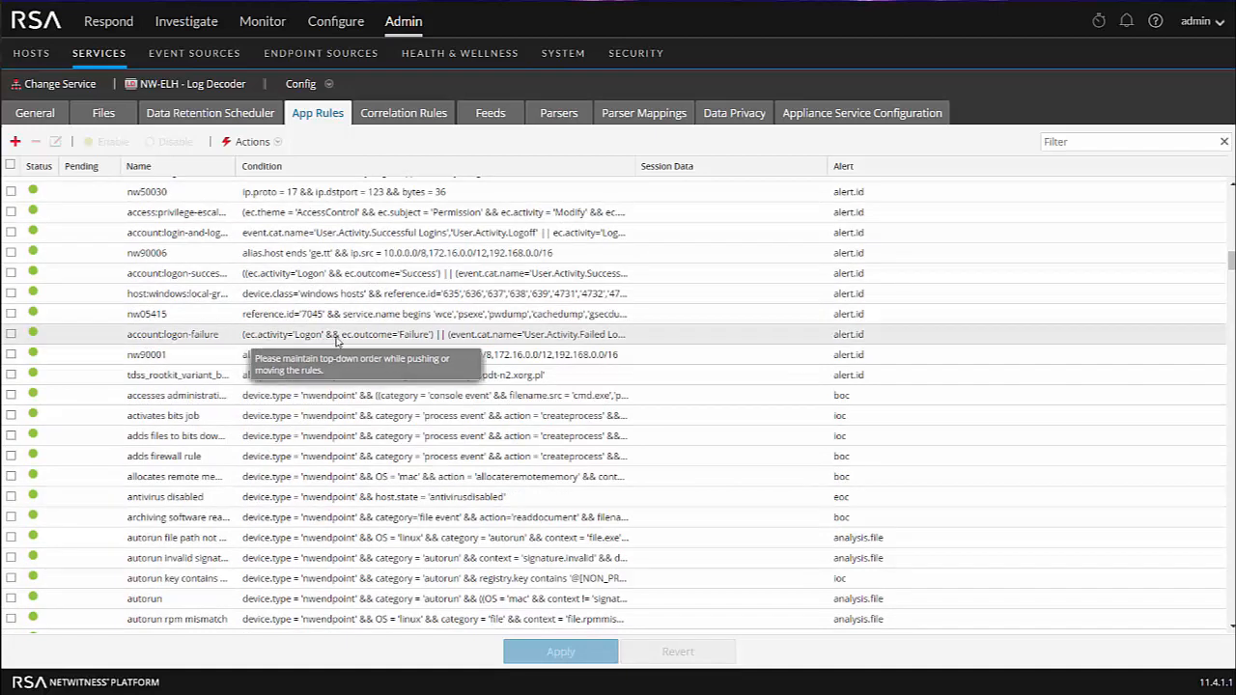
# Add a new application rule named Disallowed Traffic.
pyautogui.click(15, 143)
pyautogui.click(510, 225)
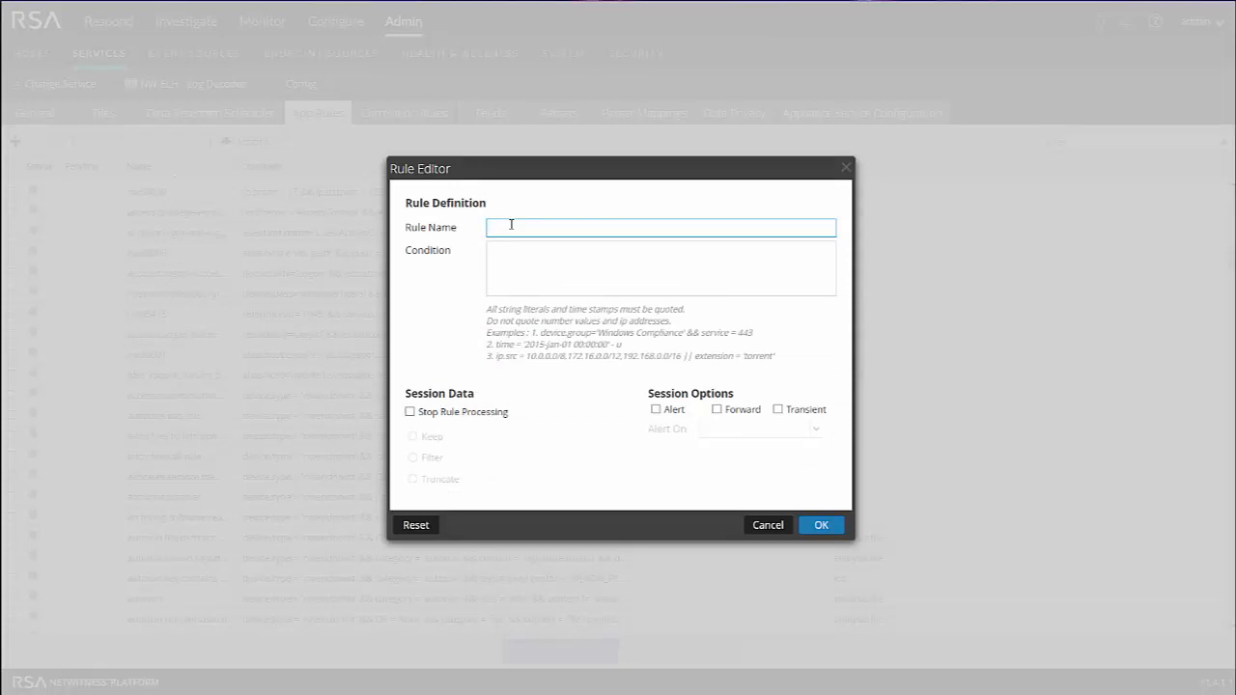
pyautogui.write('Disallowed Traffic')
# Set the Disallowed Traffic rule's condition to ip.dstport !=80,443,53.
pyautogui.click(501, 259)
pyautogui.write('ip.')
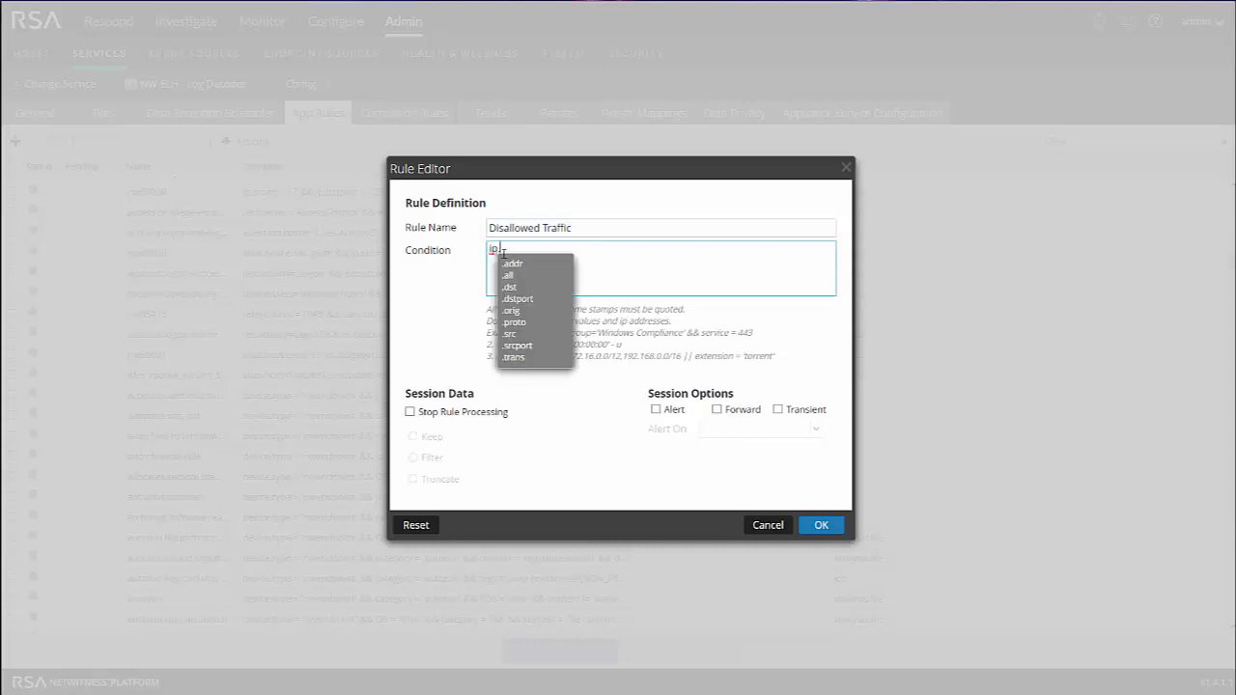
pyautogui.write('dstport ')
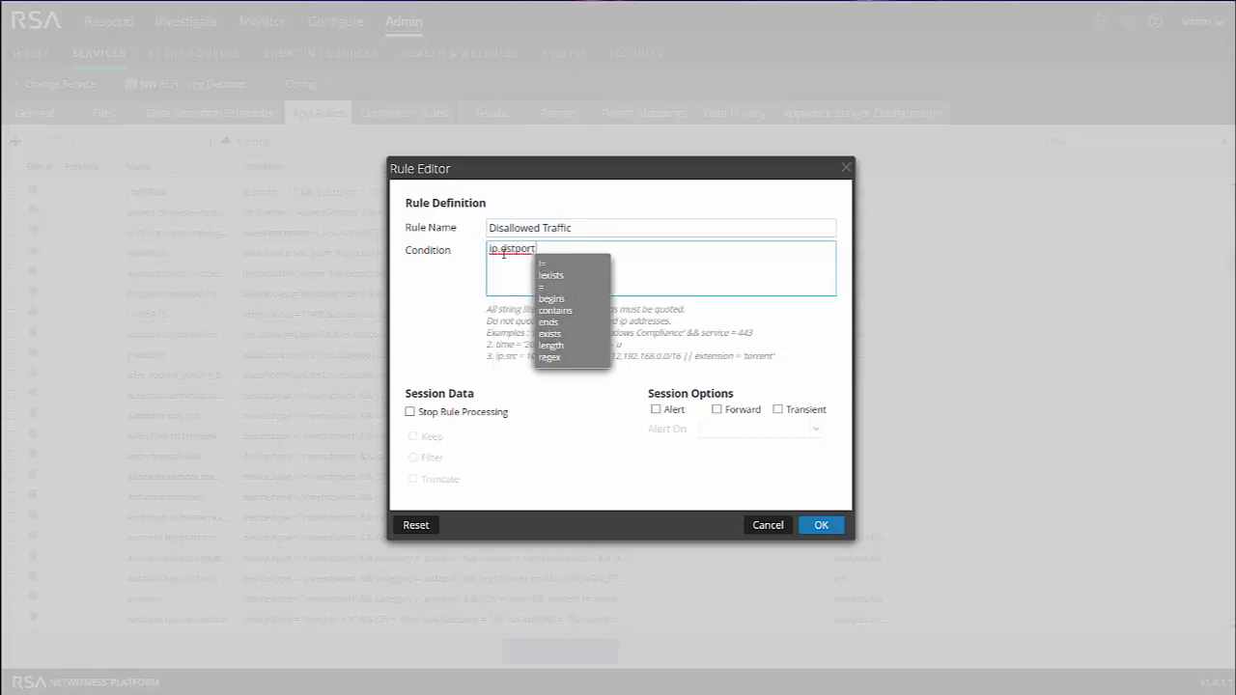
pyautogui.write('!')
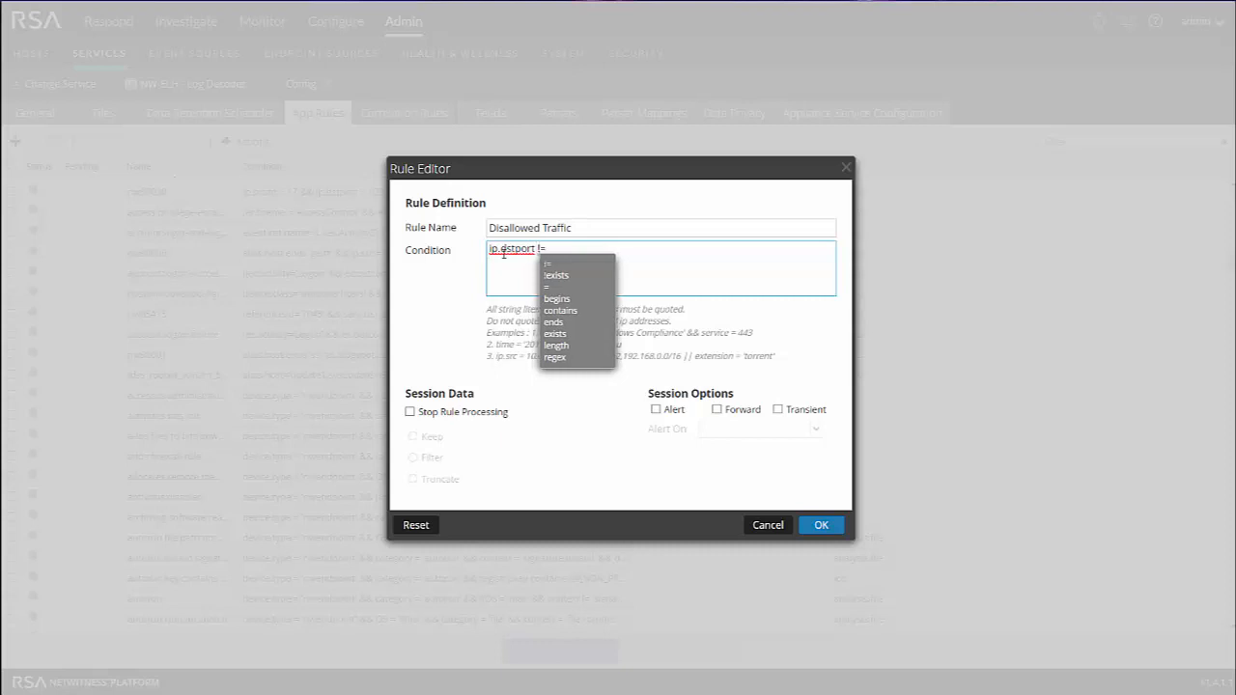
pyautogui.write('=80')
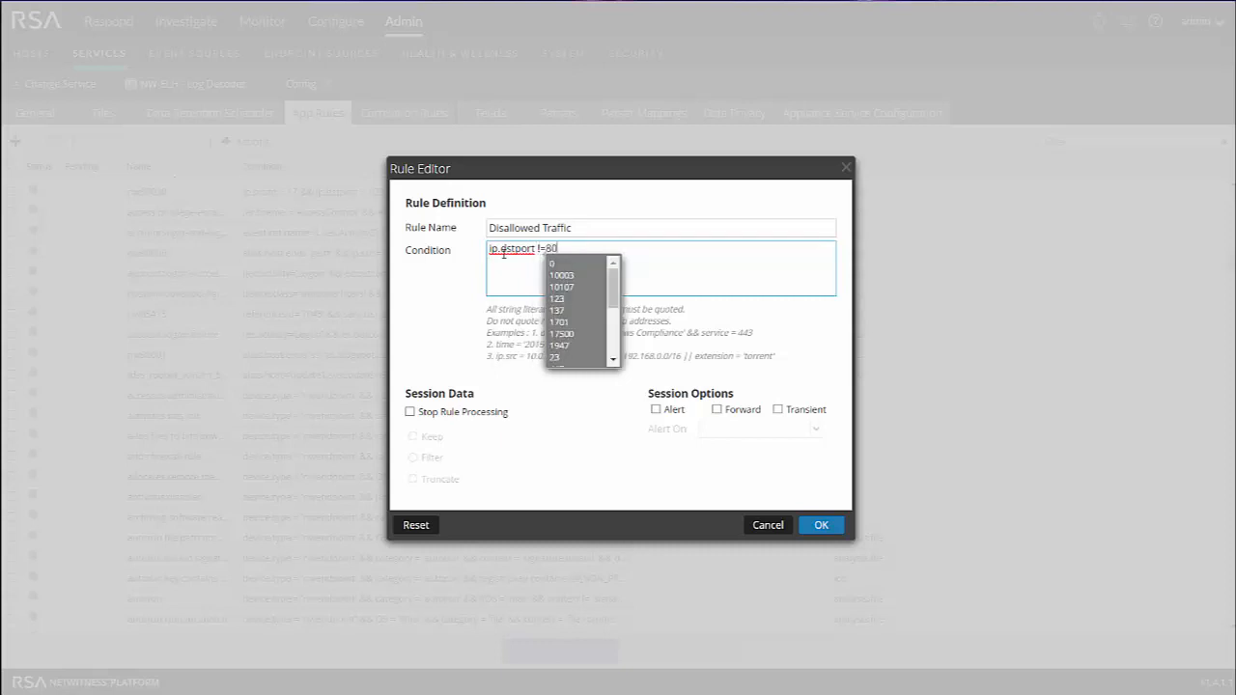
pyautogui.write(',443,')
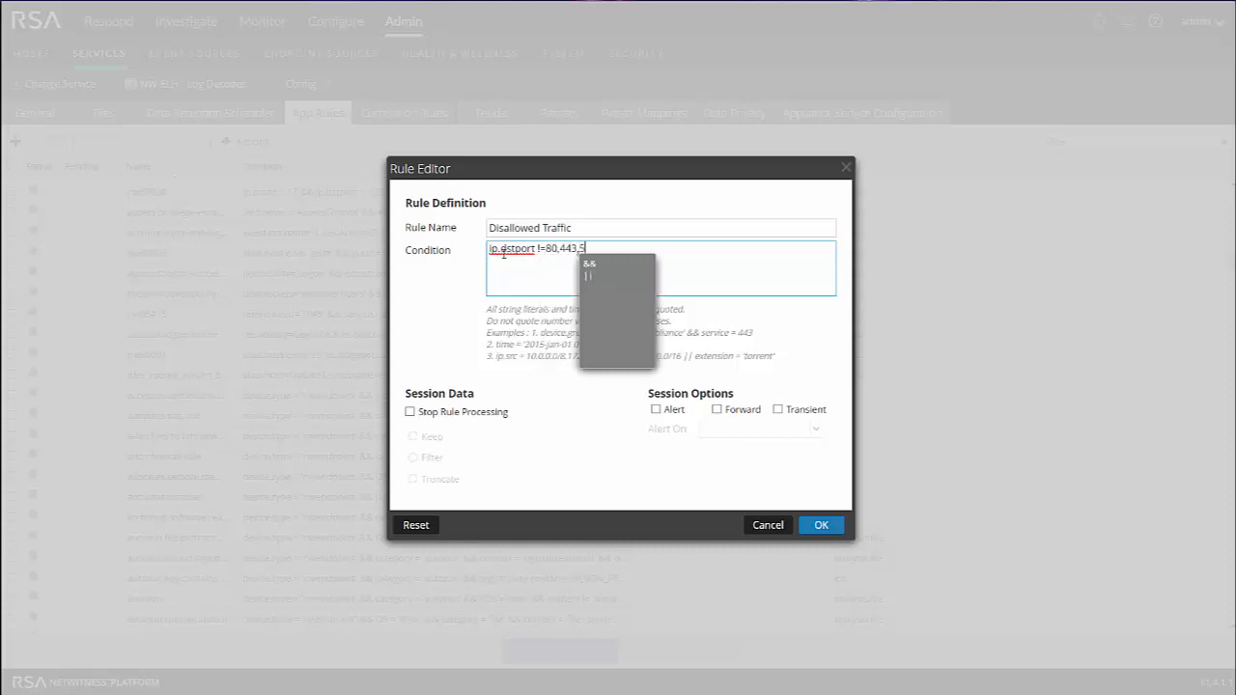
pyautogui.write('53')
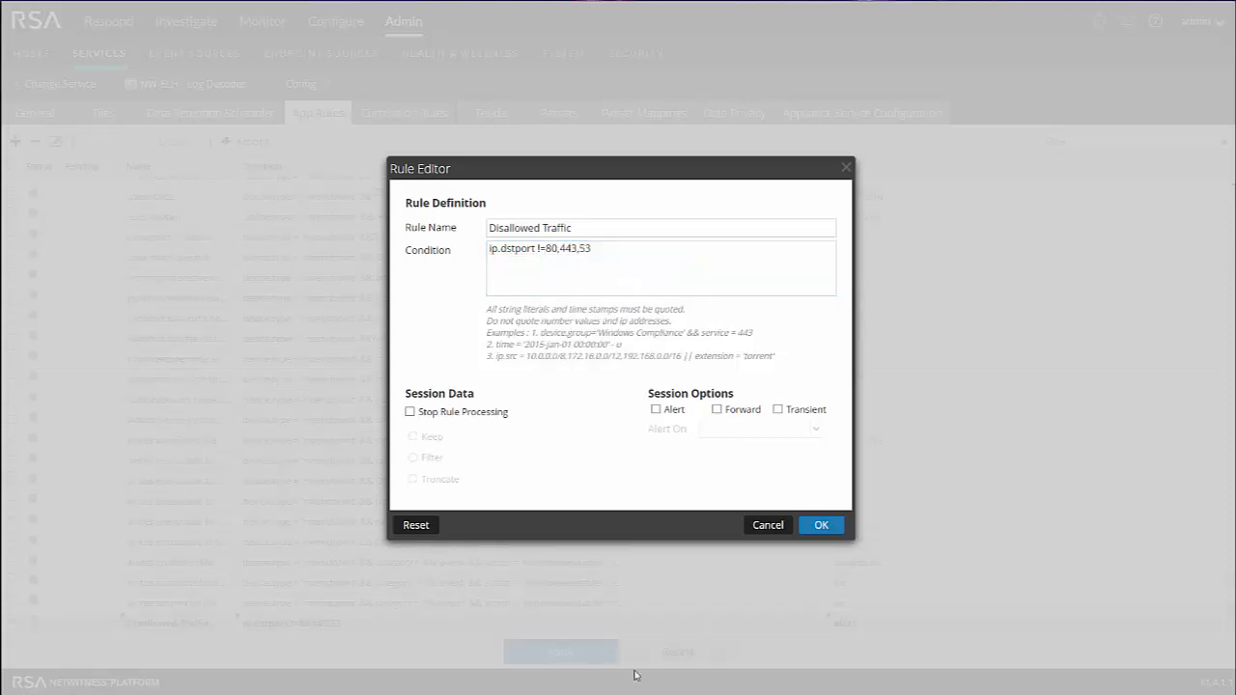
# Enable alerting for the Disallowed Traffic rule with alert.id as the key to alert on, and save the rule.
pyautogui.click(655, 410)
pyautogui.moveTo(579, 228); pyautogui.dragTo(483, 232)
pyautogui.click(818, 432)
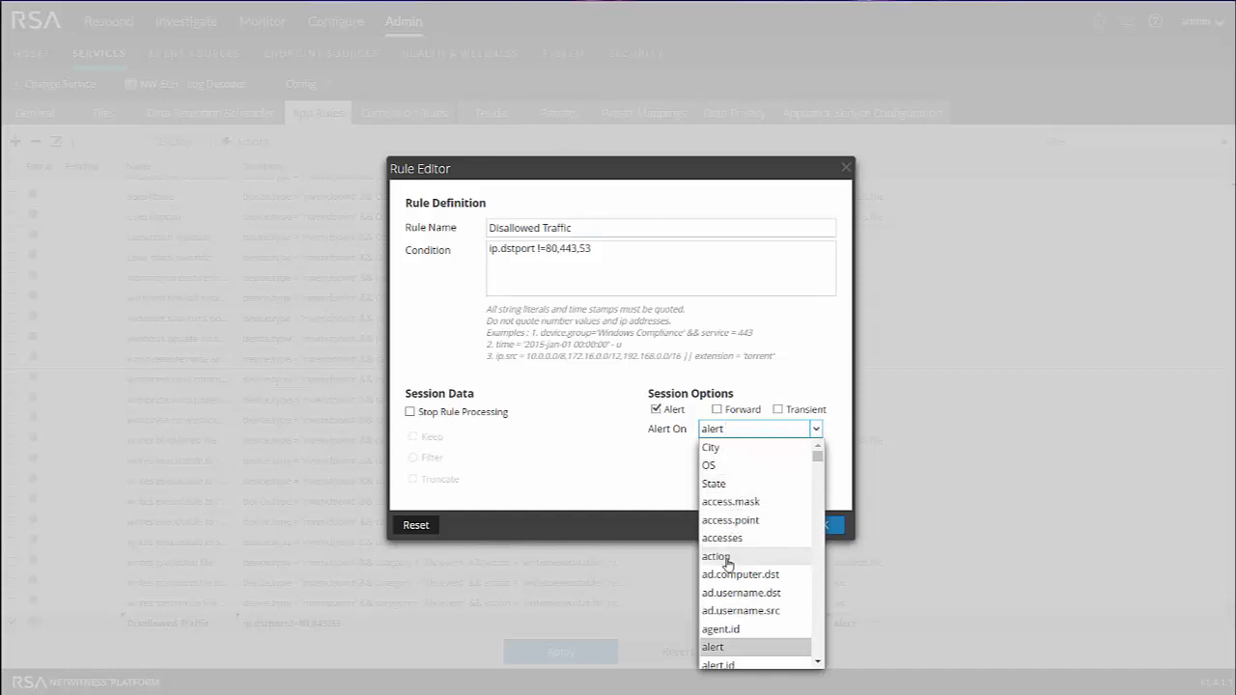
pyautogui.scroll(-3, 726, 558)
pyautogui.scroll(1, 736, 529)
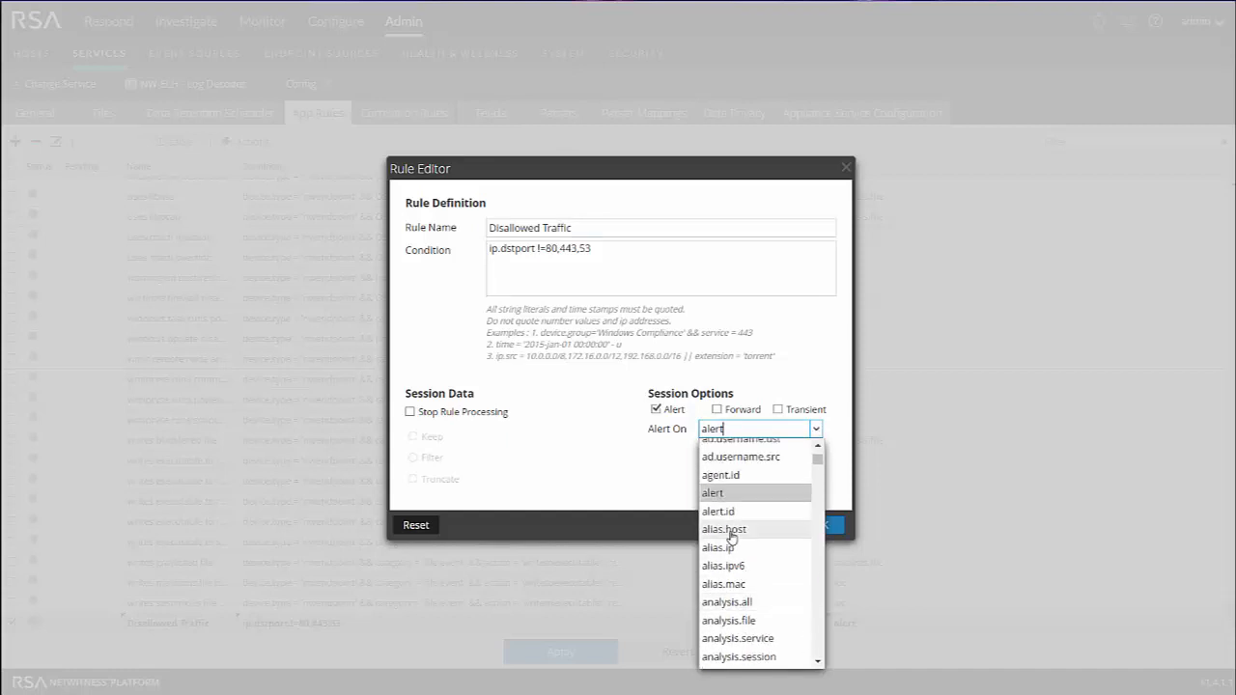
pyautogui.click(725, 511)
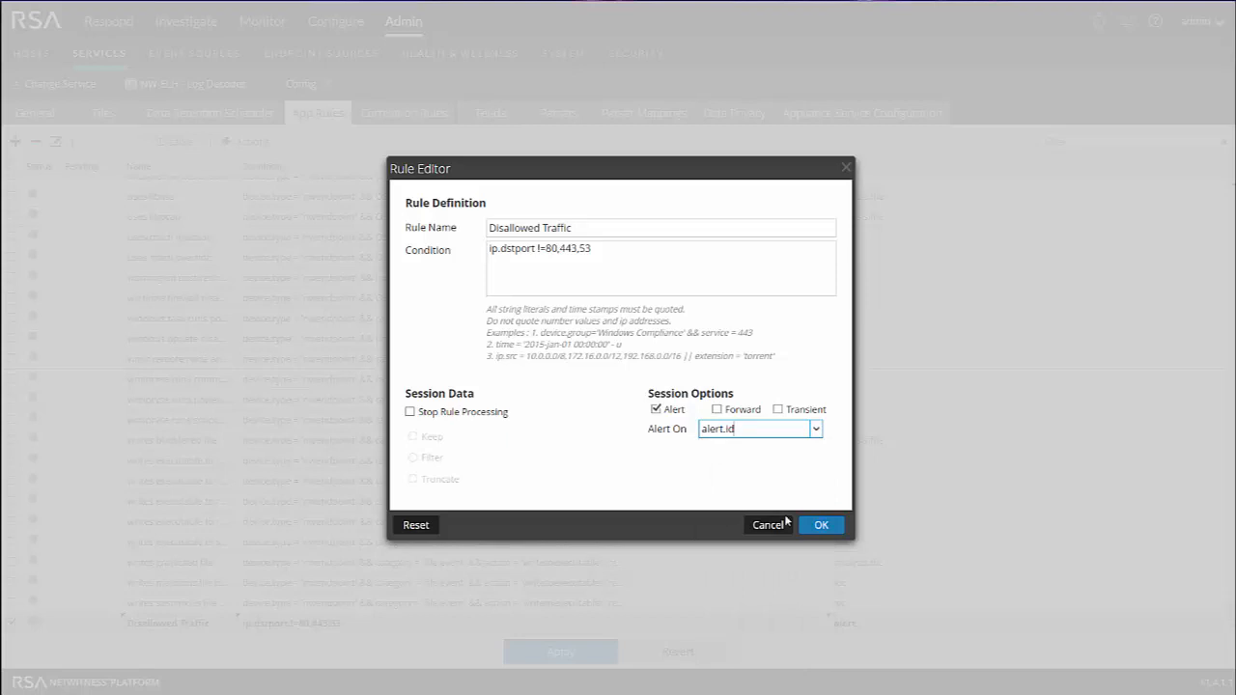
pyautogui.click(820, 526)
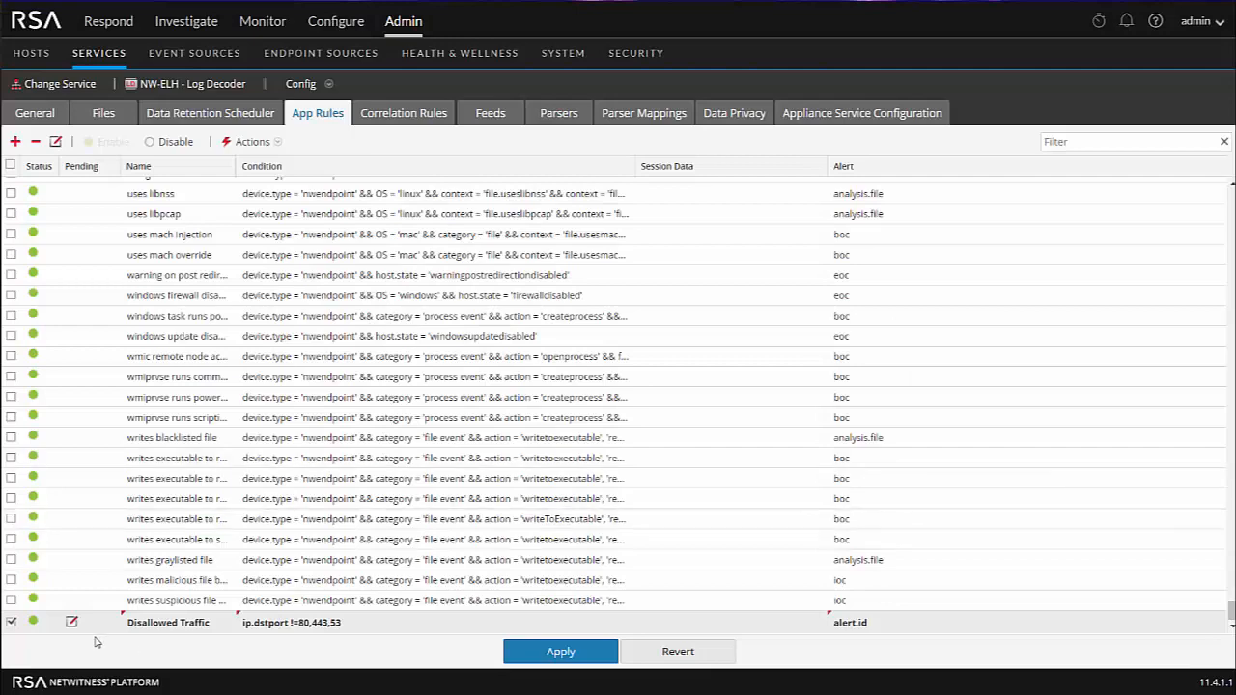
# Apply the pending rule modifications to the NW-ELH Log Decoder and check the end of the rule list for Disallowed Traffic.
pyautogui.click(555, 653)
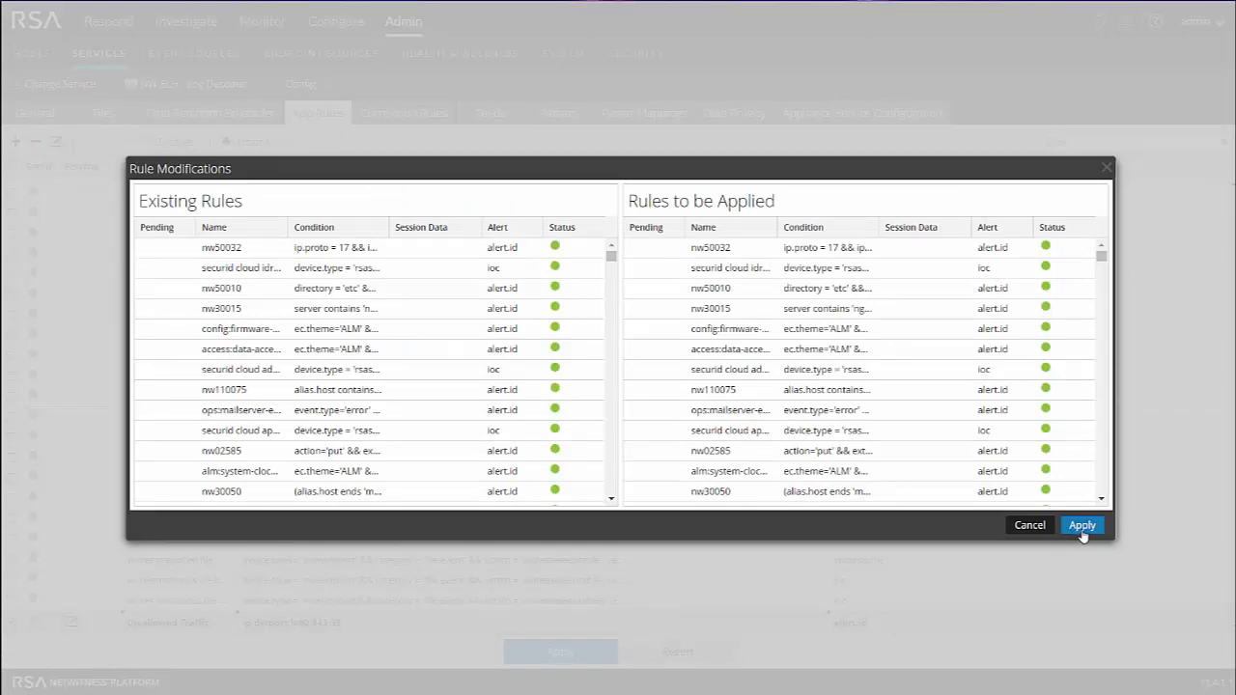
pyautogui.click(1082, 526)
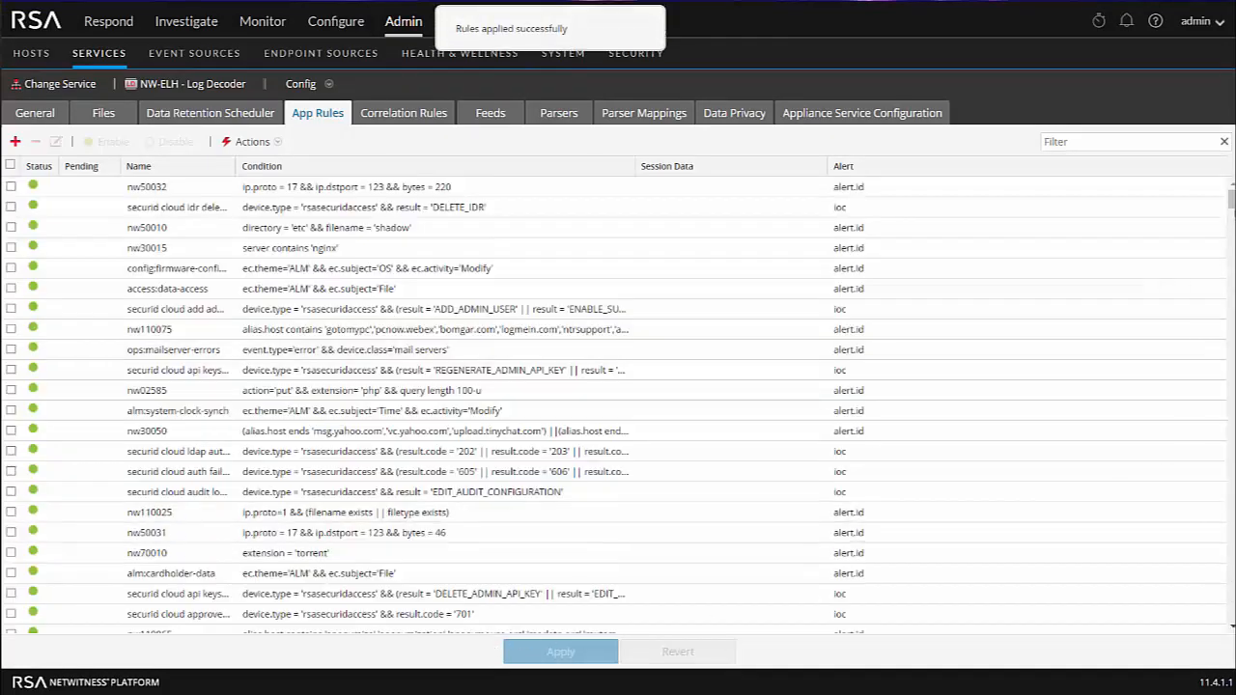
pyautogui.moveTo(1231, 201); pyautogui.dragTo(1231, 620)
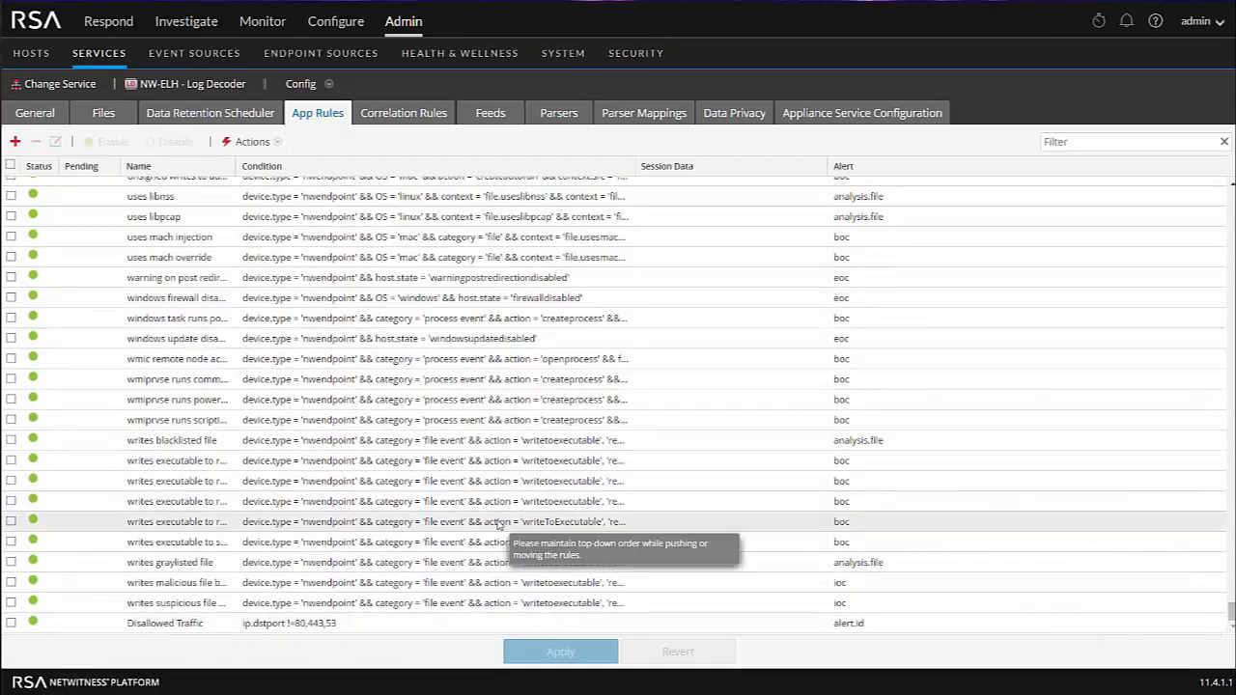
pyautogui.click(248, 143)
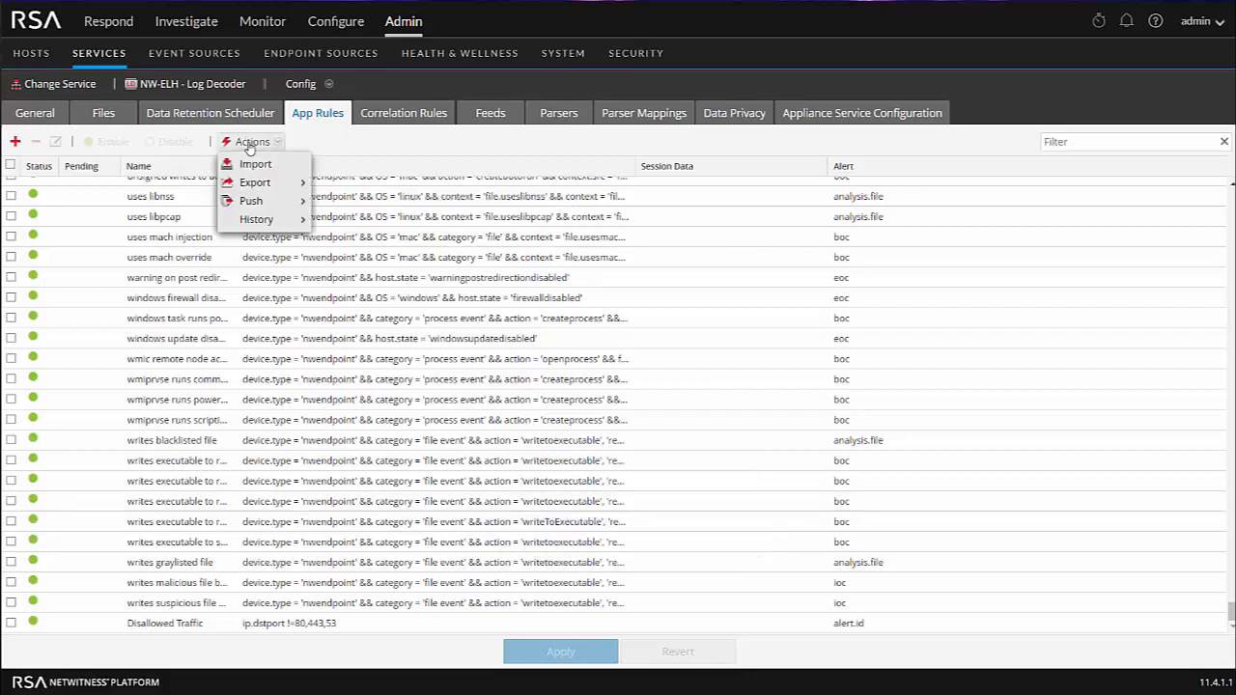
pyautogui.moveTo(251, 200)
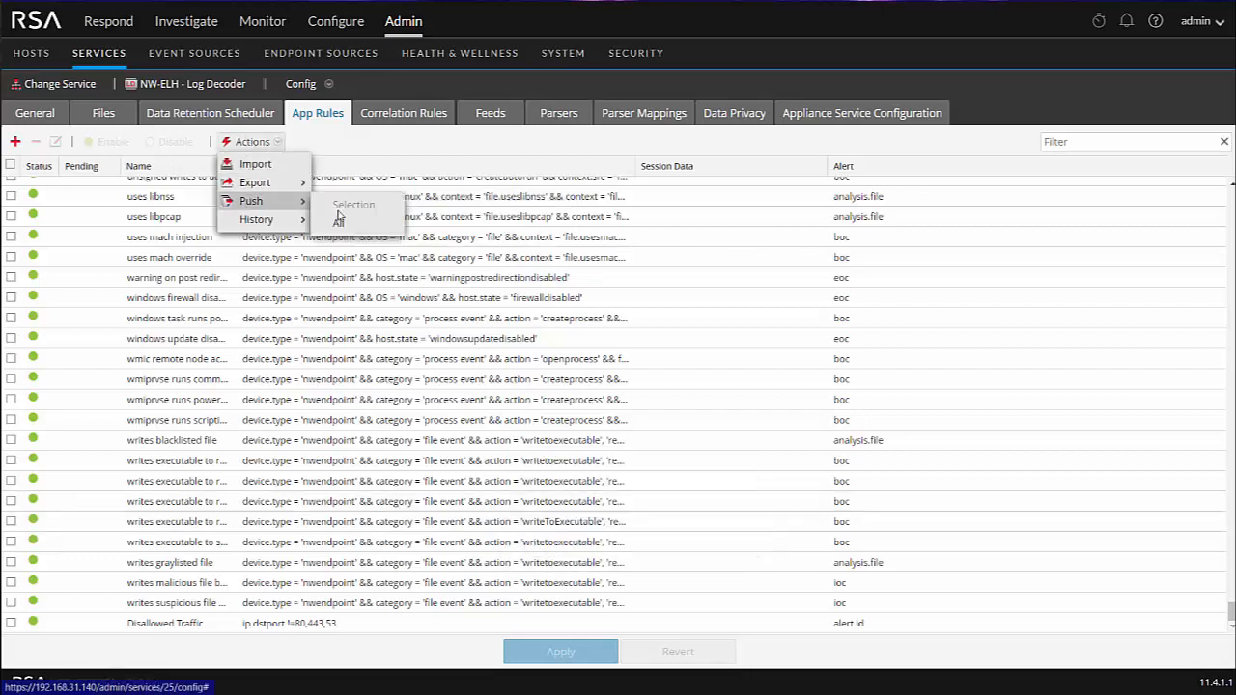
pyautogui.click(11, 603)
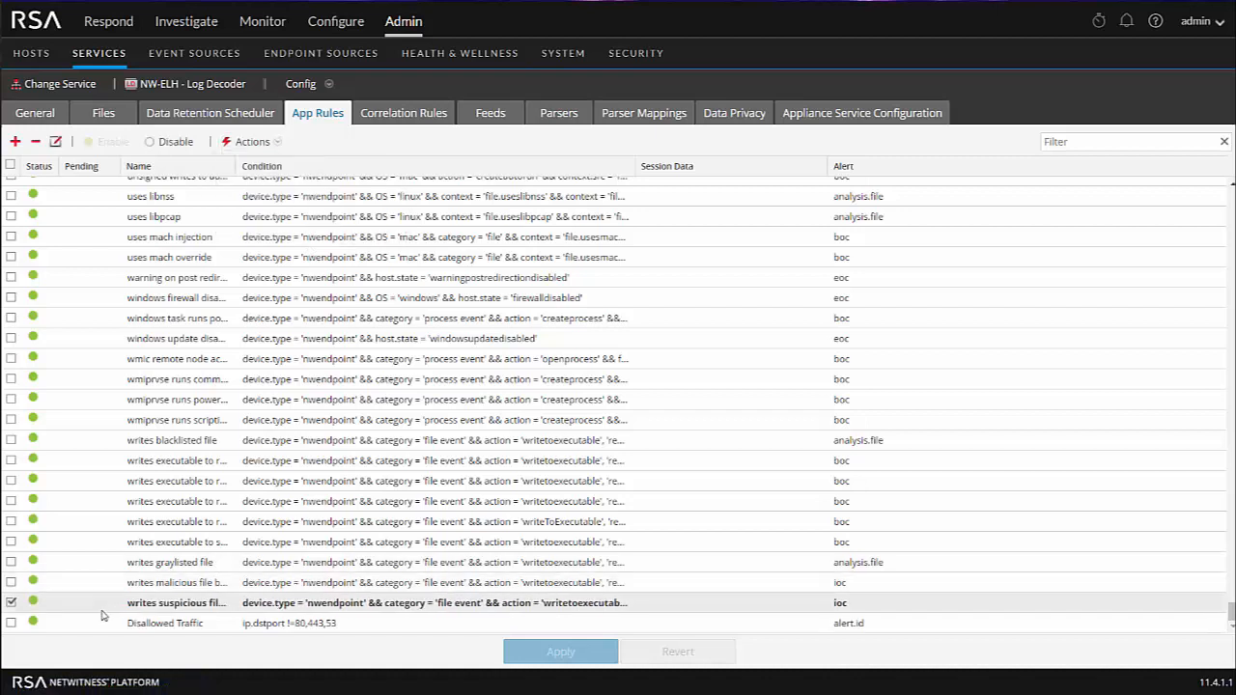
pyautogui.click(247, 144)
pyautogui.moveTo(257, 201)
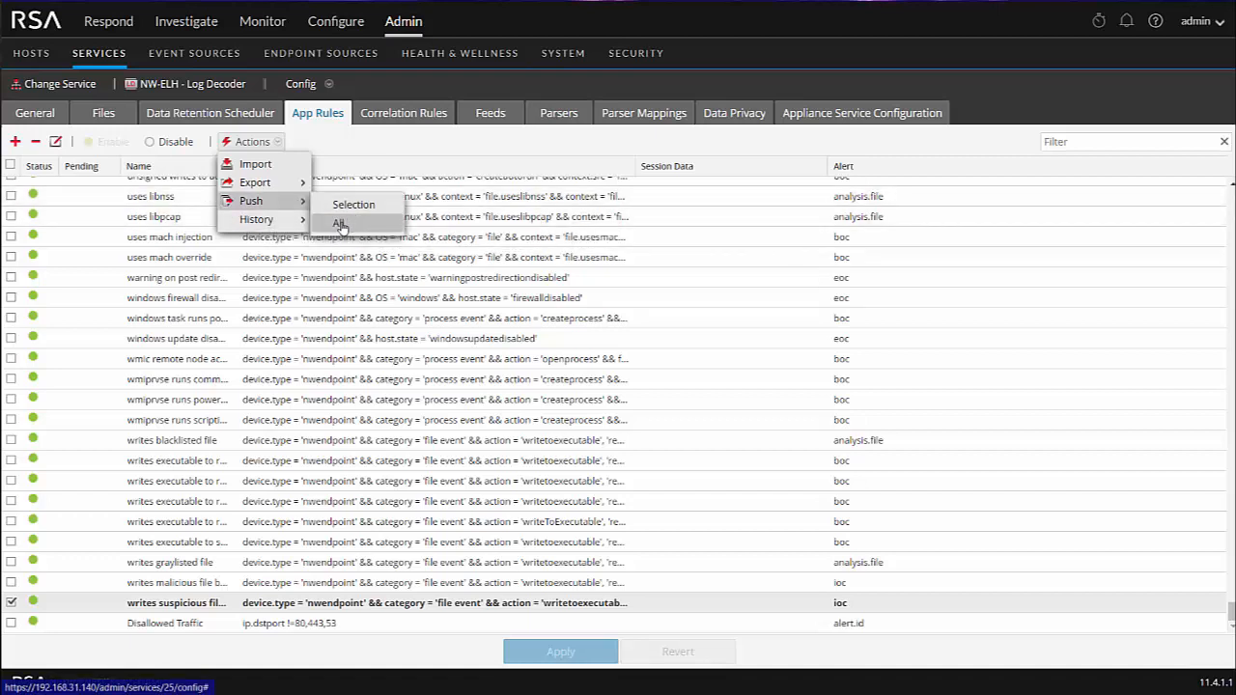
# Select the warningpostredirectiondisabled rule and the Disallowed Traffic rule, and start pushing the selection to other services.
pyautogui.click(983, 277)
pyautogui.click(12, 623)
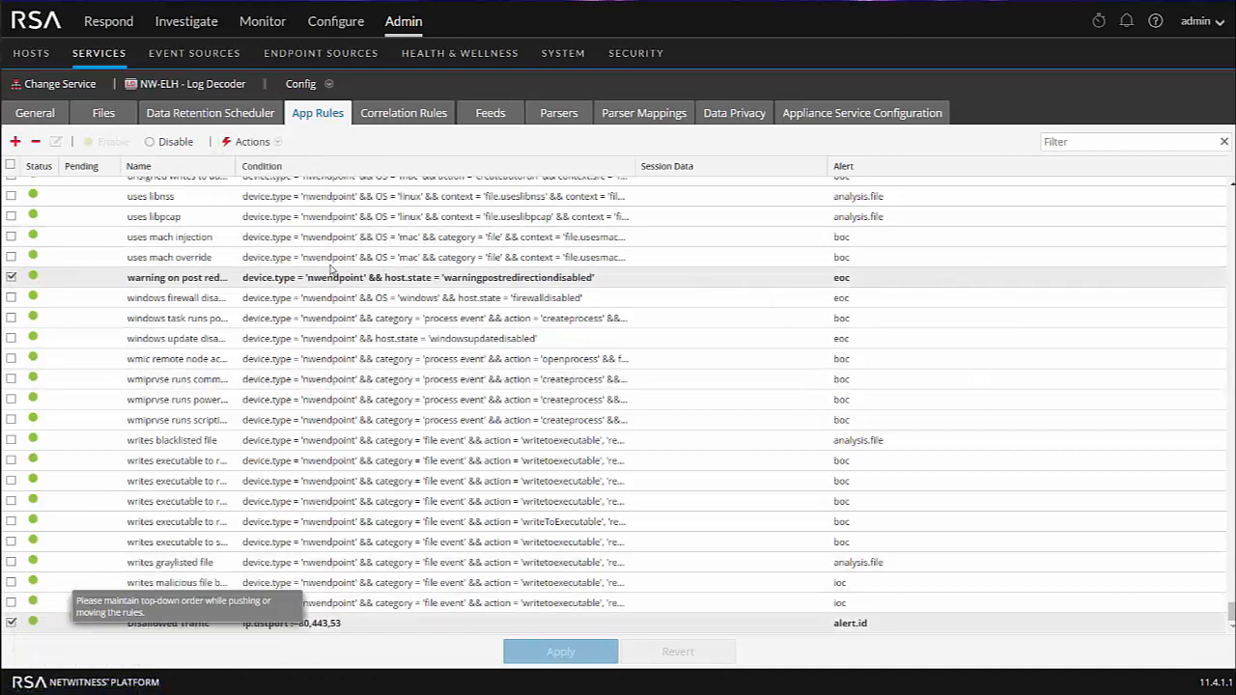
pyautogui.click(251, 145)
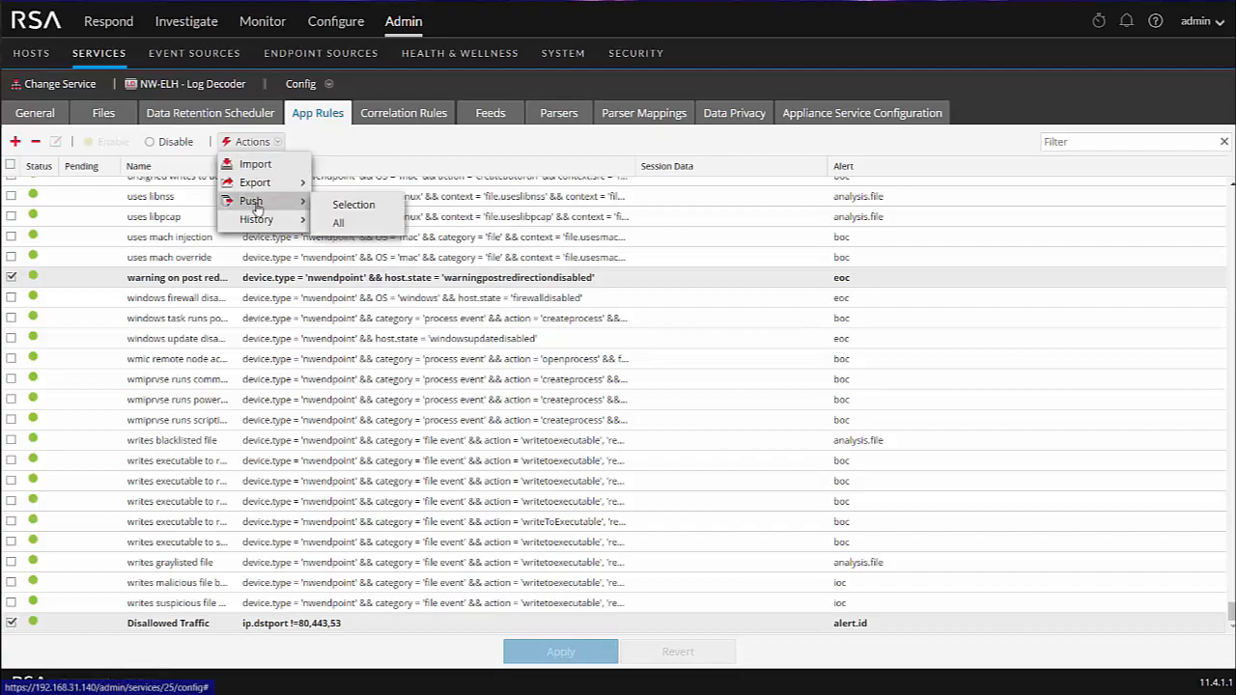
pyautogui.click(338, 207)
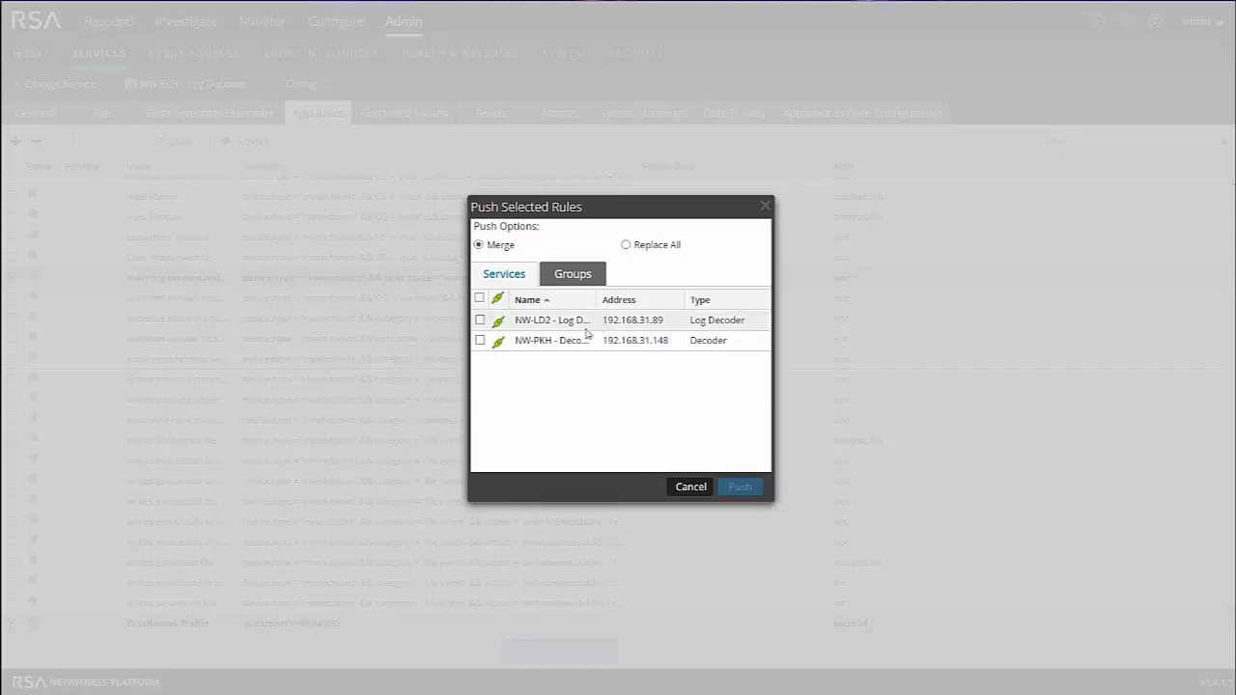
# Push the selected rules to the NW-LD2 Log Decoder and the NW-PKH Decoder with the Merge option.
pyautogui.click(479, 300)
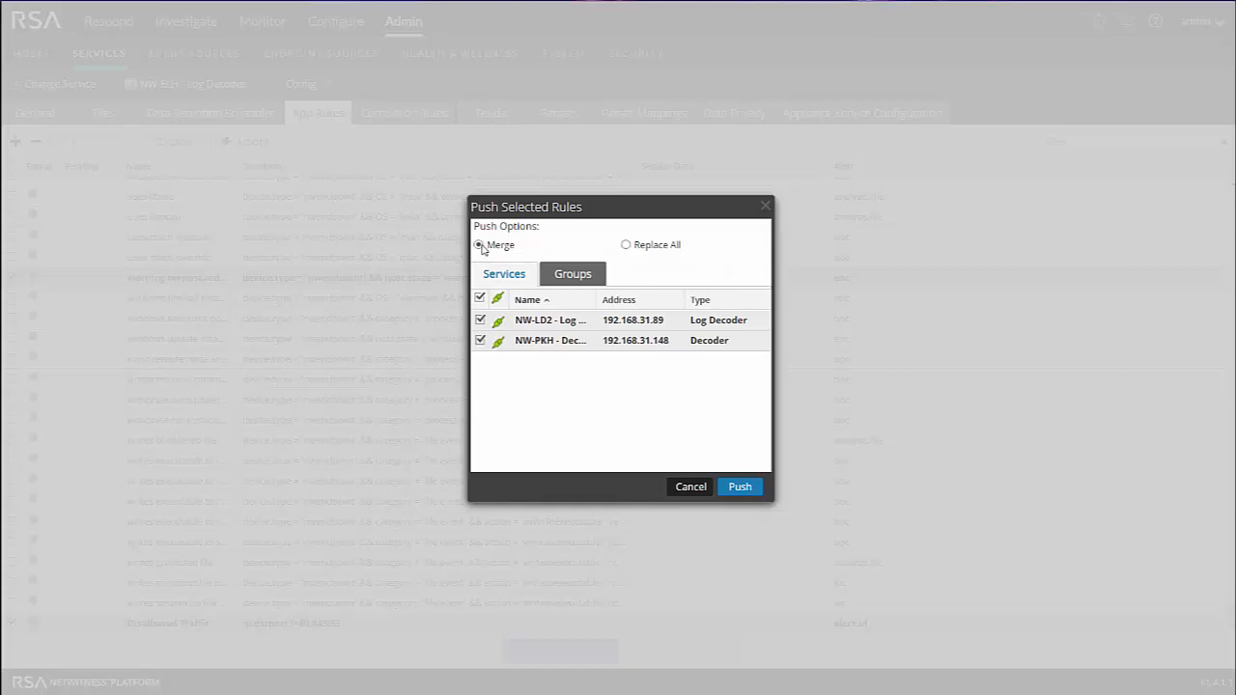
pyautogui.click(626, 246)
pyautogui.click(478, 245)
pyautogui.click(742, 492)
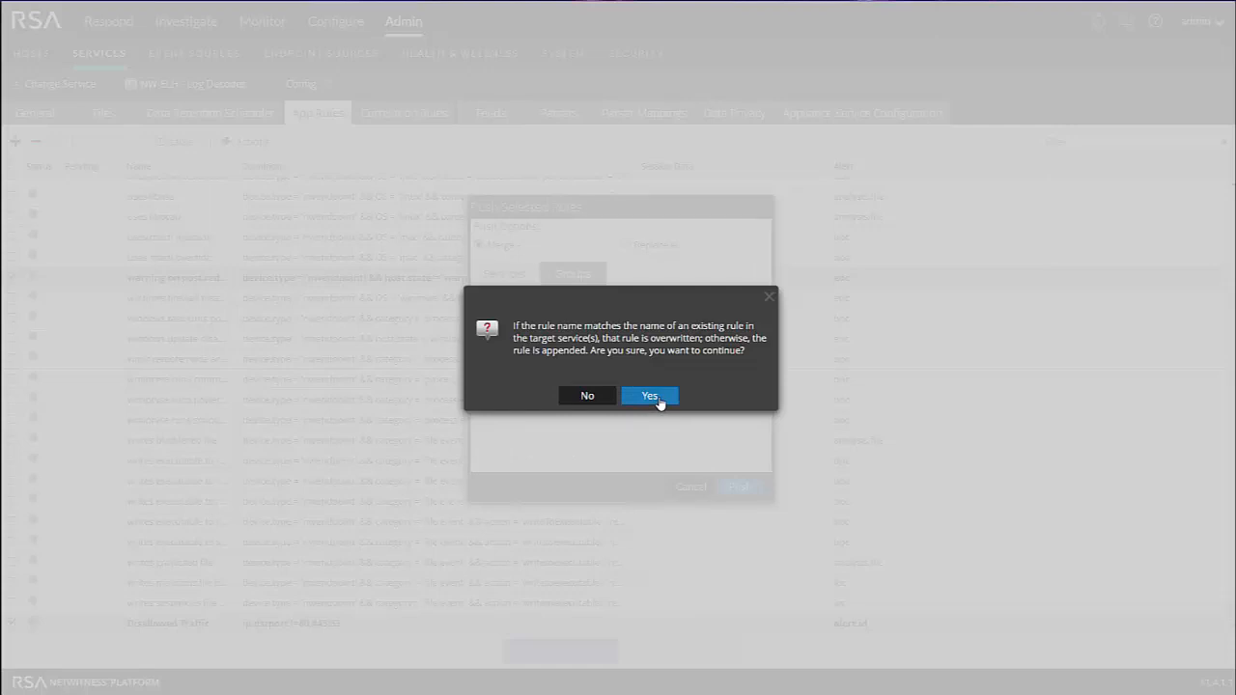
pyautogui.click(657, 399)
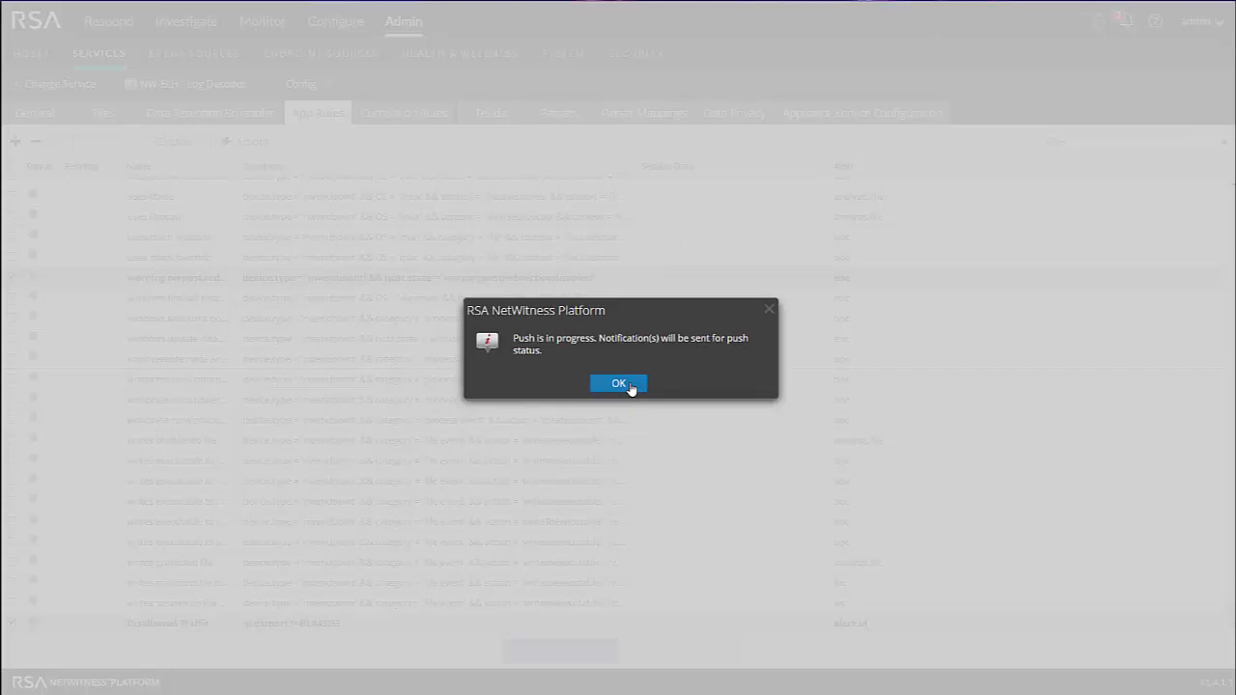
pyautogui.click(629, 386)
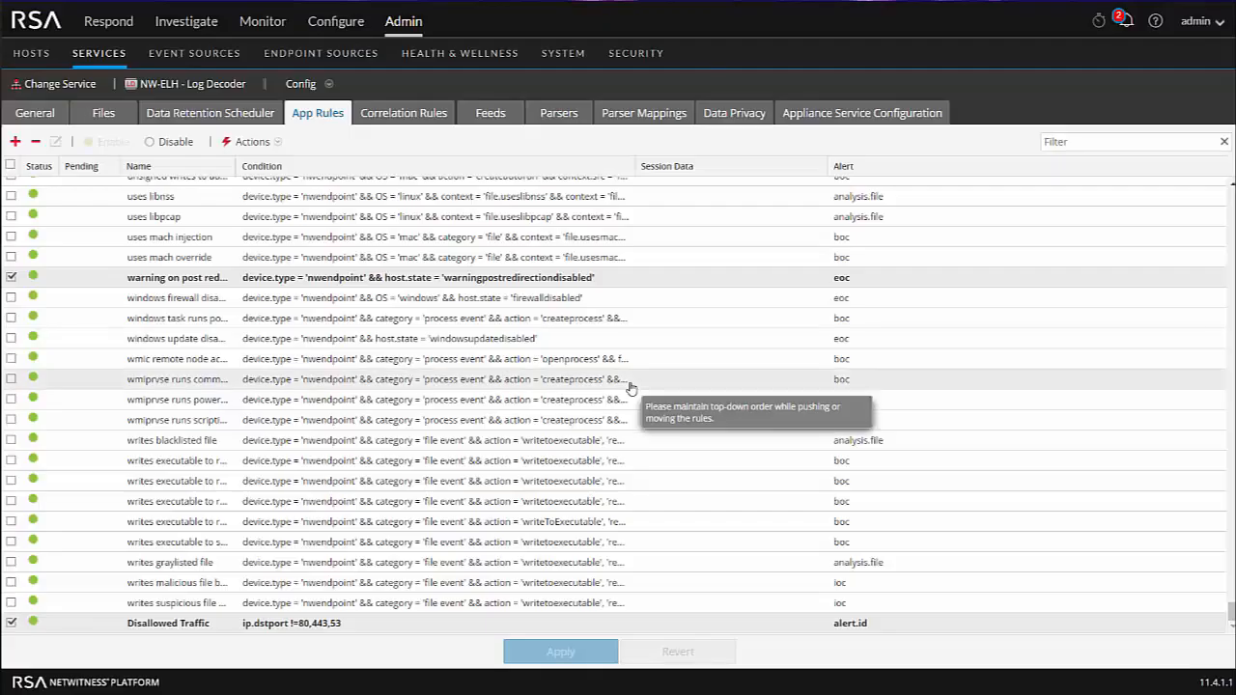